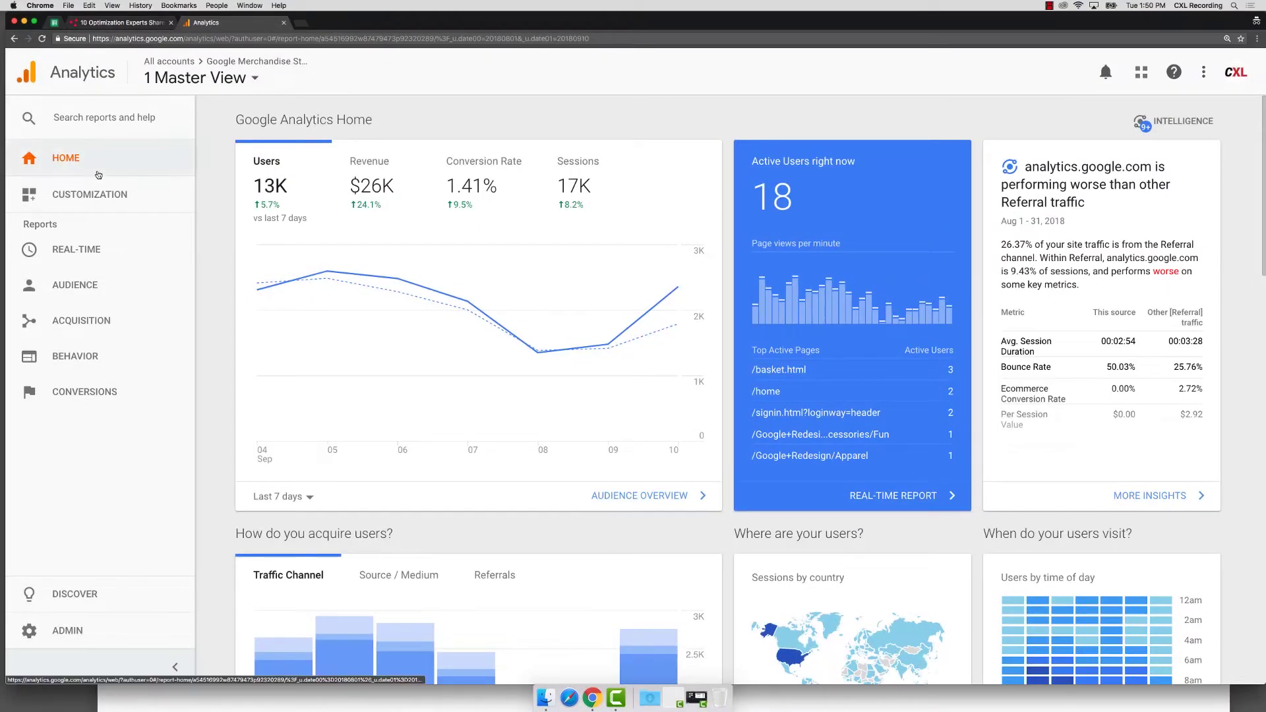
Go to the Custom Reports list under Customization.
click(72, 195)
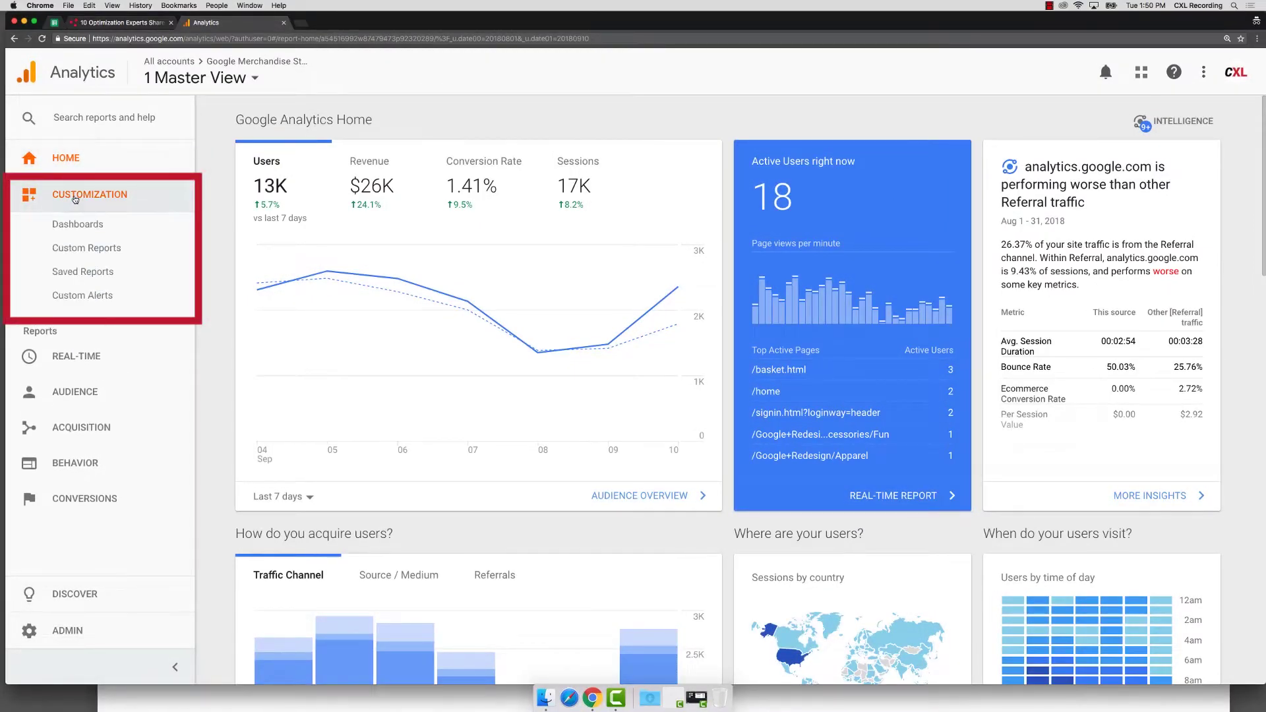
click(73, 255)
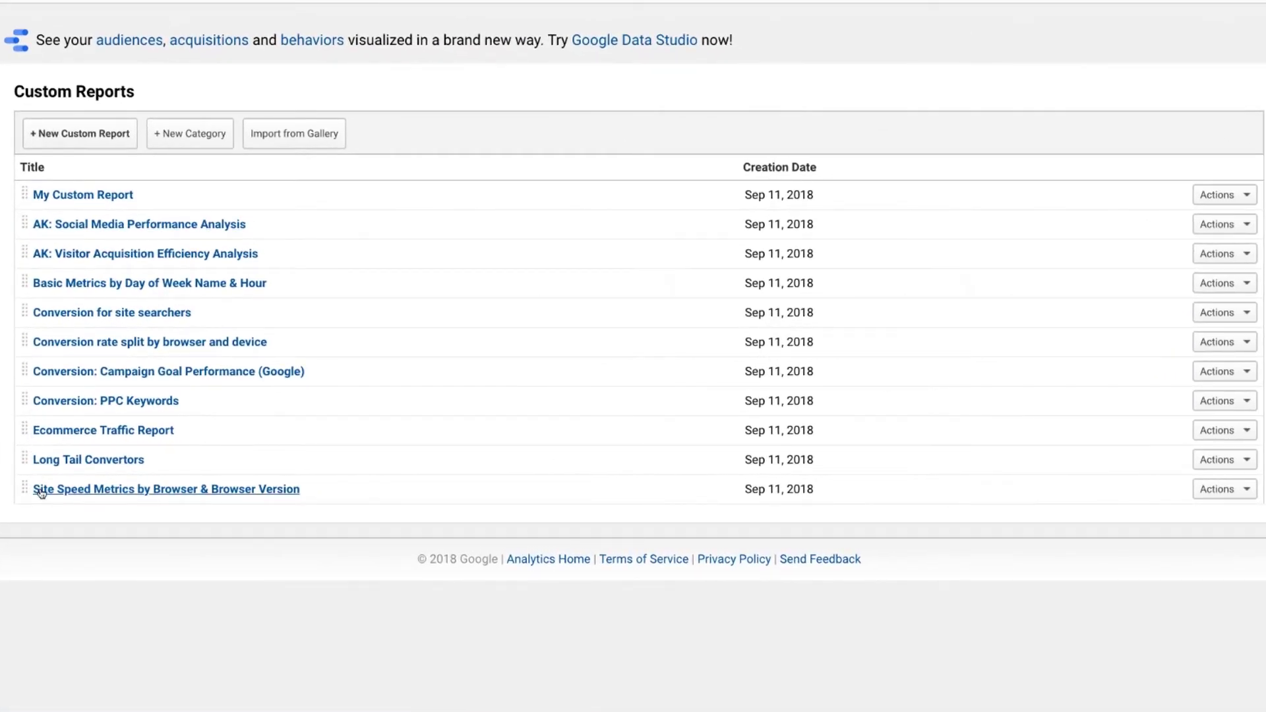
Start a new custom report titled 'Step By Step'.
click(48, 140)
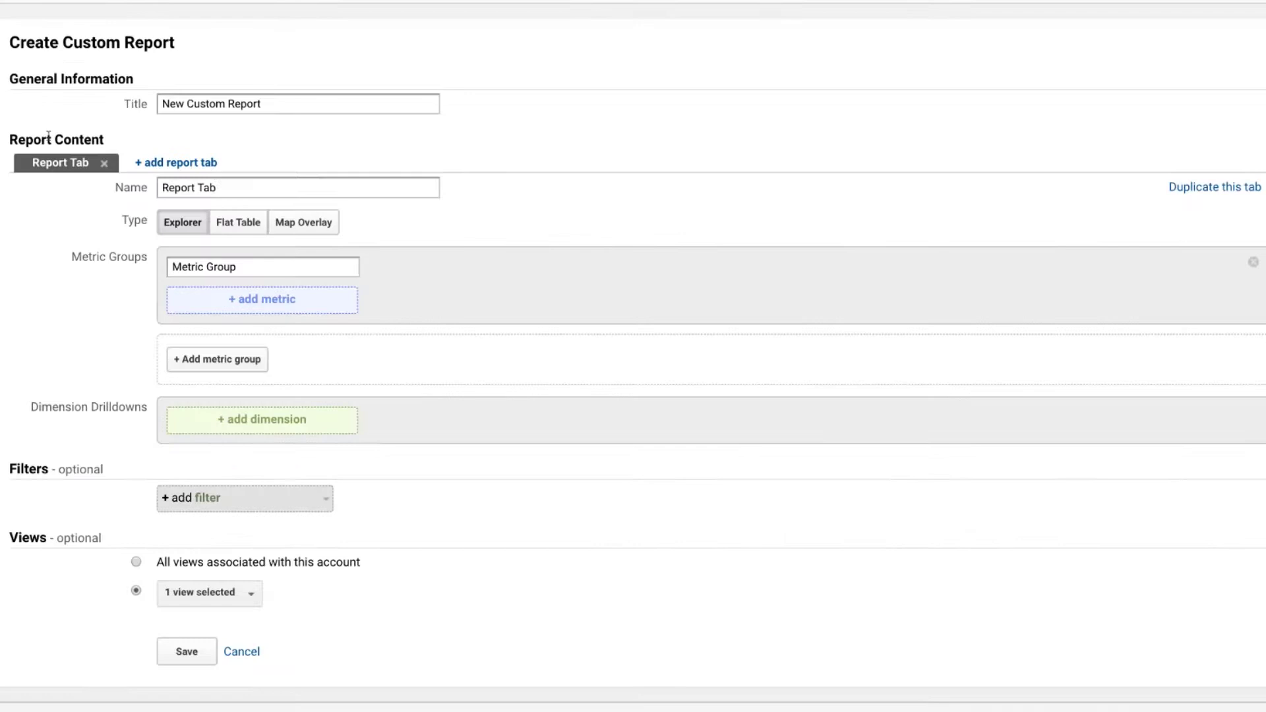
drag(267, 106, 84, 105)
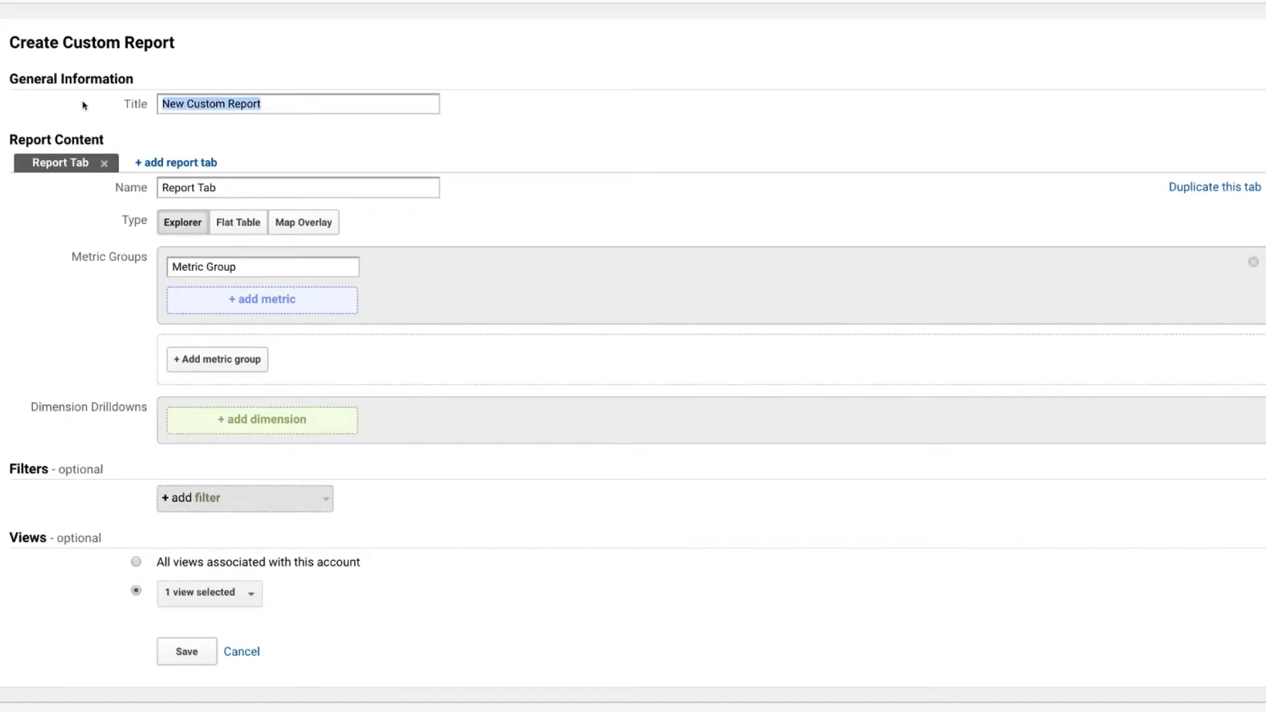
text(G)
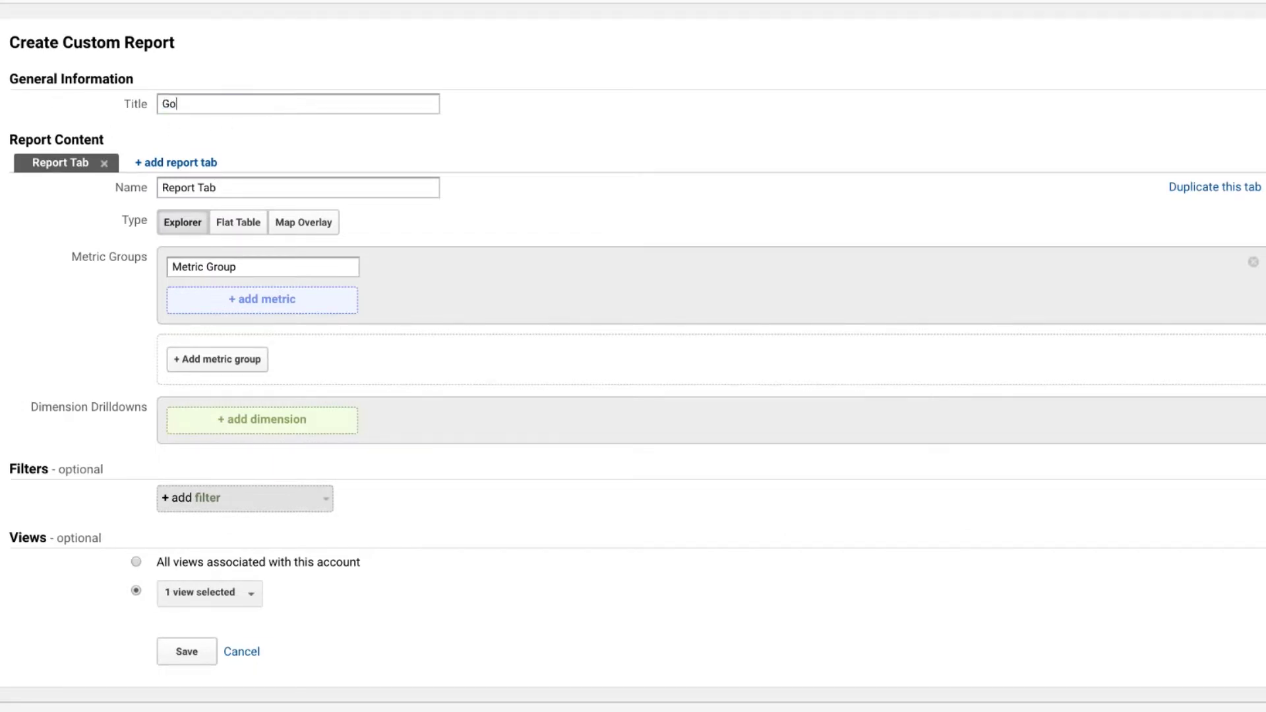
text(o)
key(BackSpace)
key(BackSpace)
text(Step By Step)
Search the metric list for goal completion metrics, filtering on 'comp'.
click(244, 302)
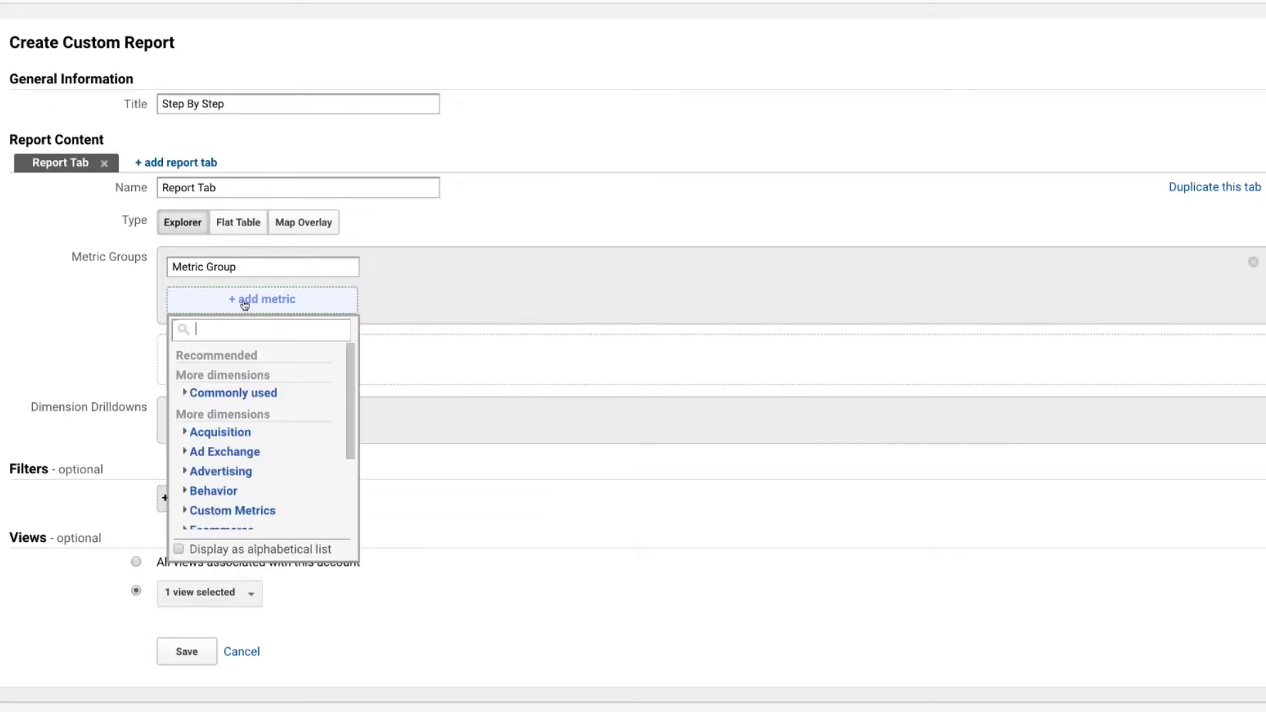
text(goal)
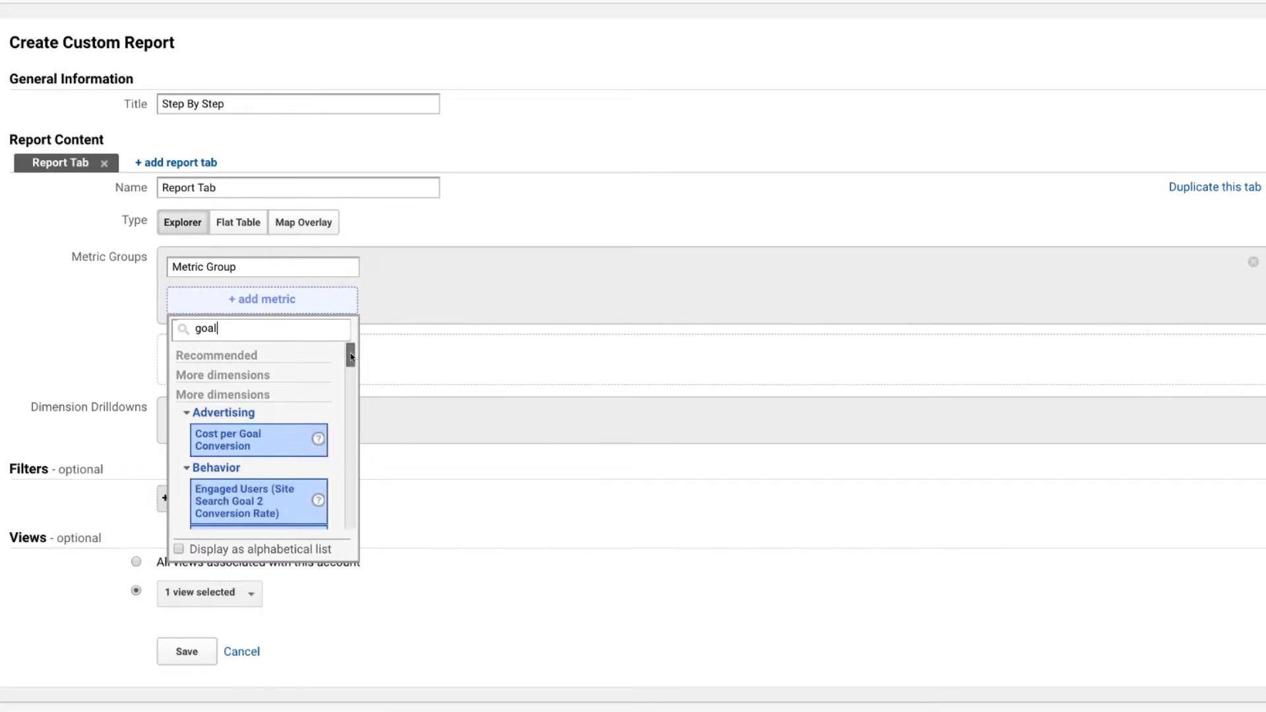
scroll(349, 362, down, 5)
scroll(349, 359, down, 4)
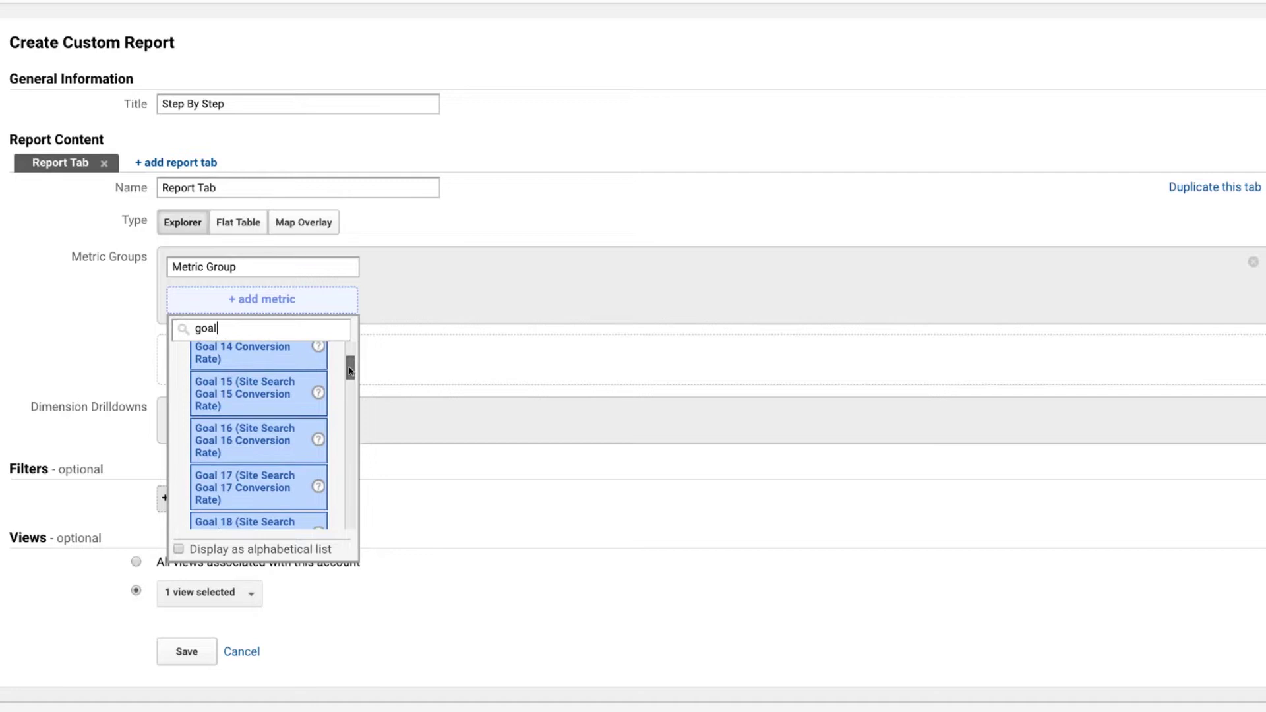
scroll(350, 366, up, 10)
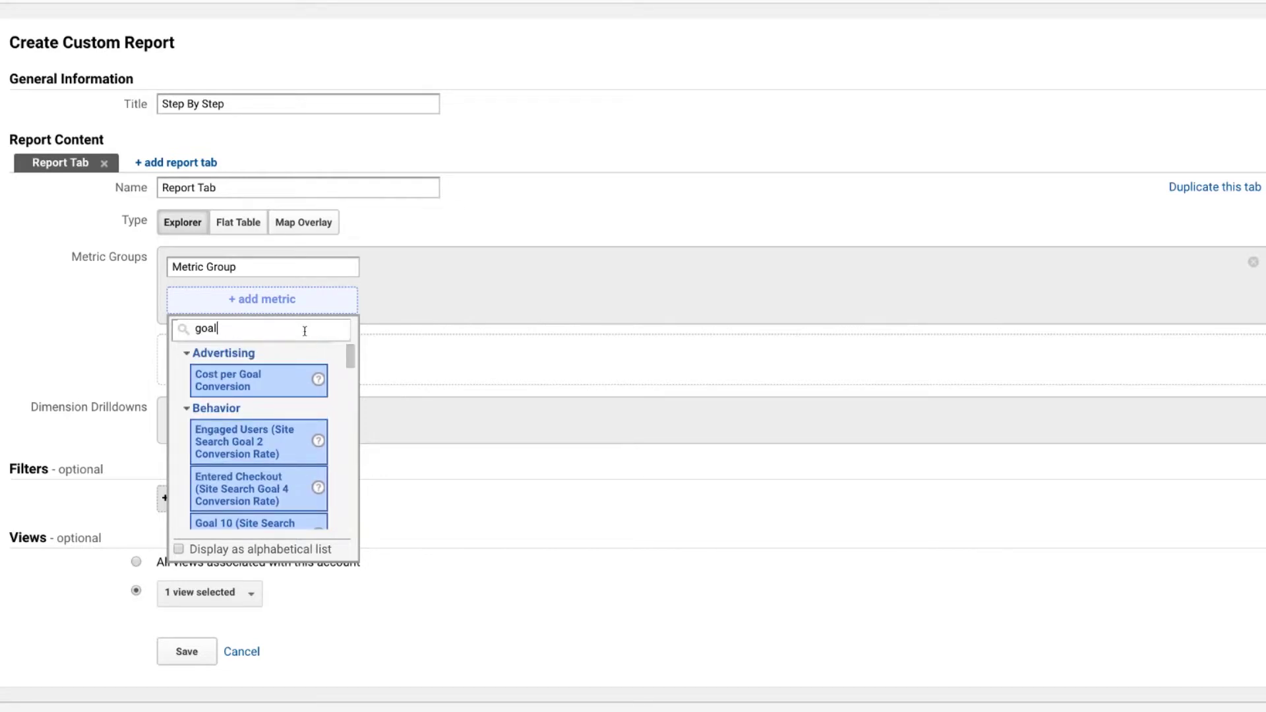
text(compl)
key(ctrl+a)
text(comp)
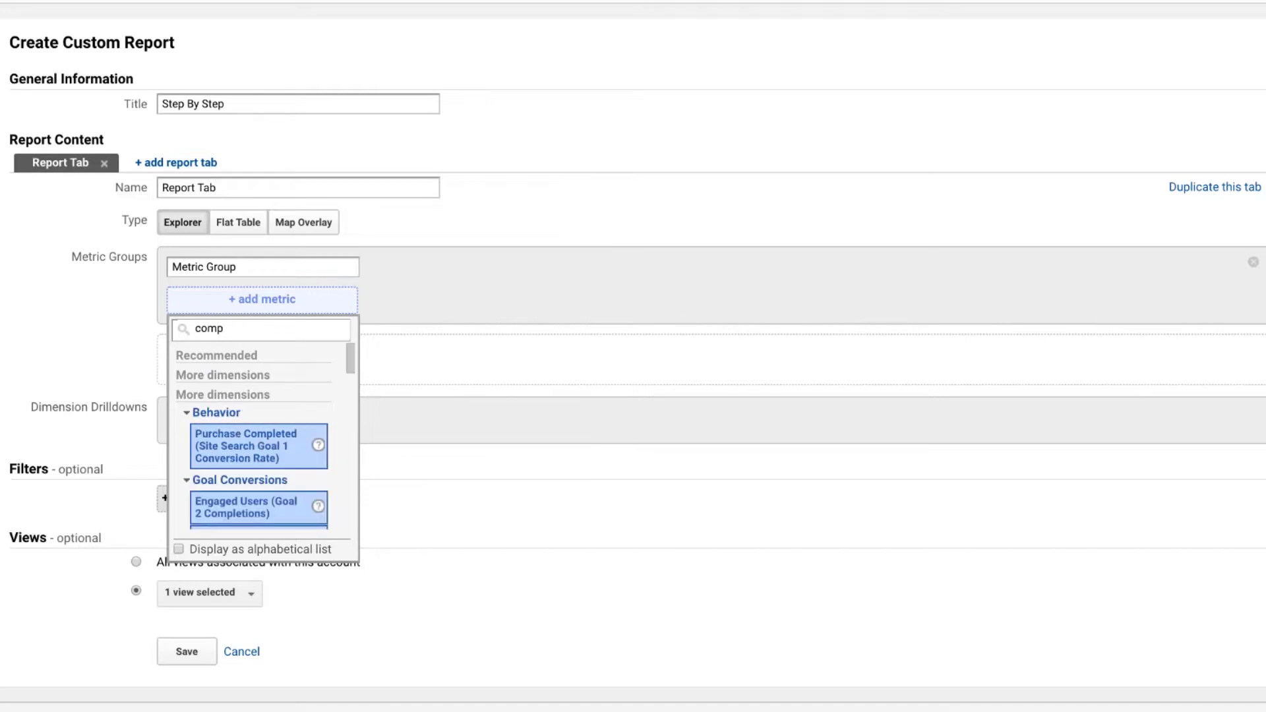
scroll(350, 371, down, 1)
drag(351, 371, 350, 390)
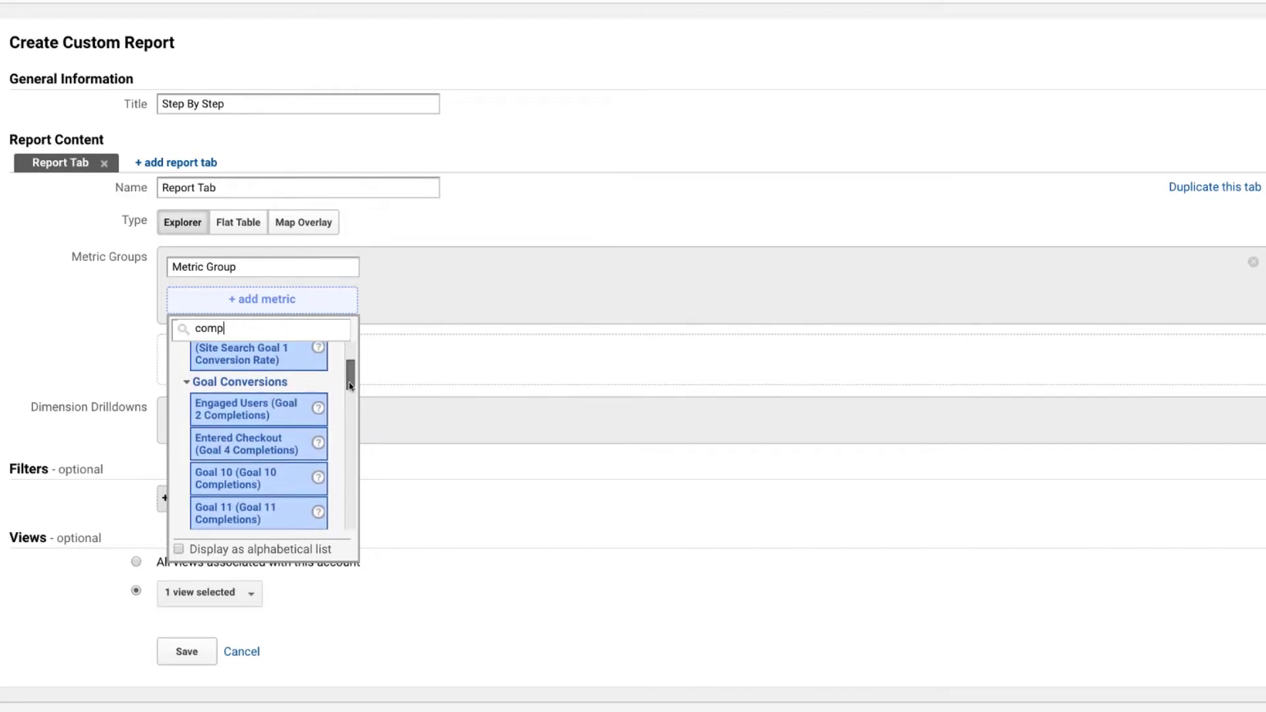
Add Engaged Users (Goal 2 Completions) and Entered Checkout (Goal 4 Completions) as metrics.
click(254, 416)
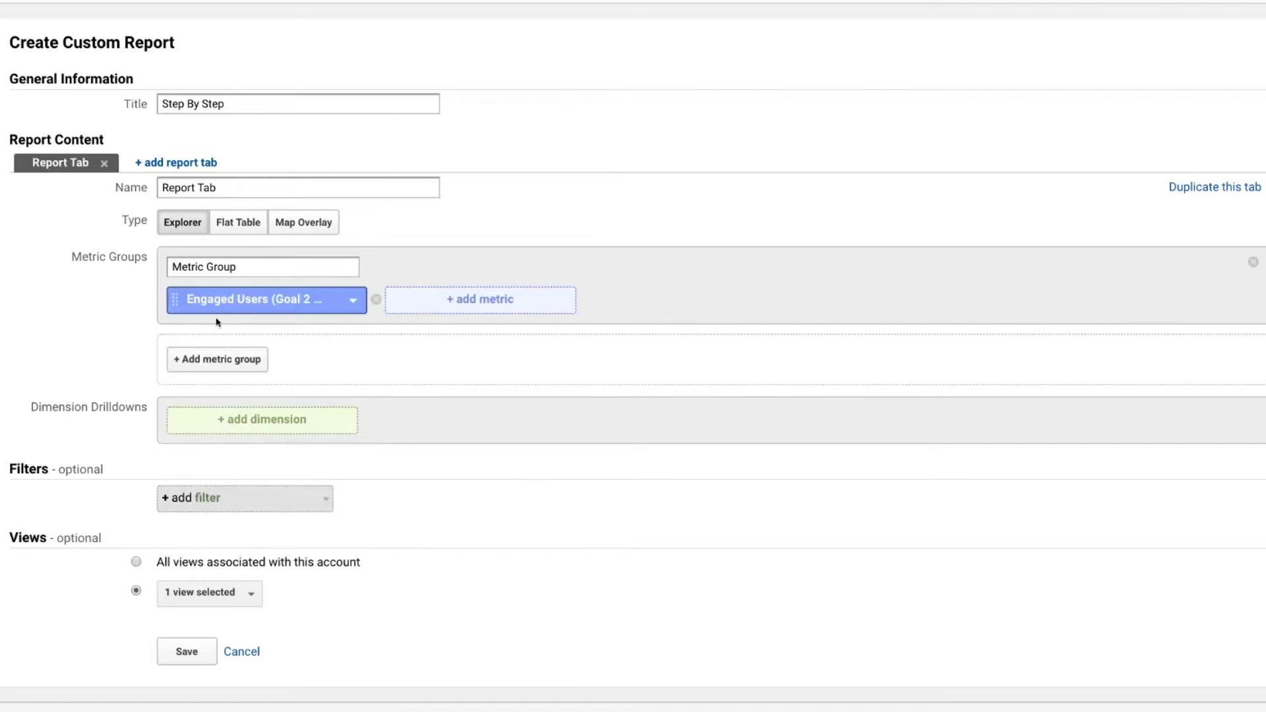
click(448, 300)
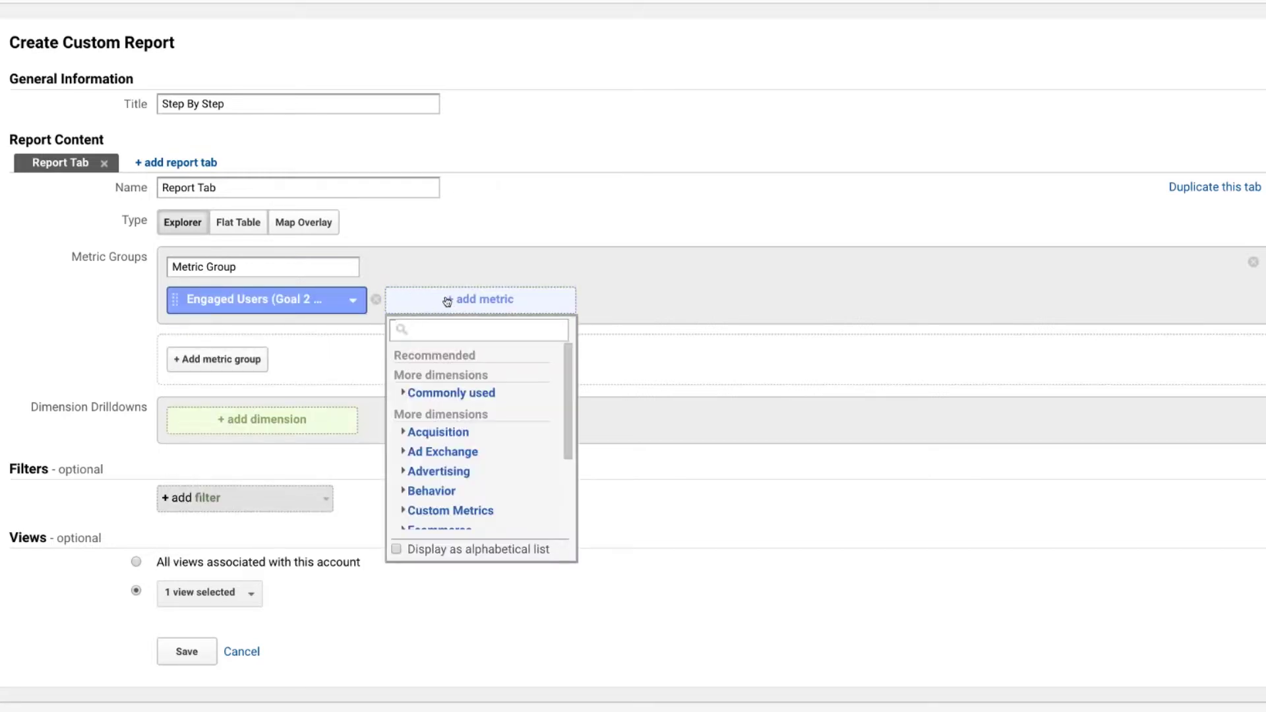
text(compl)
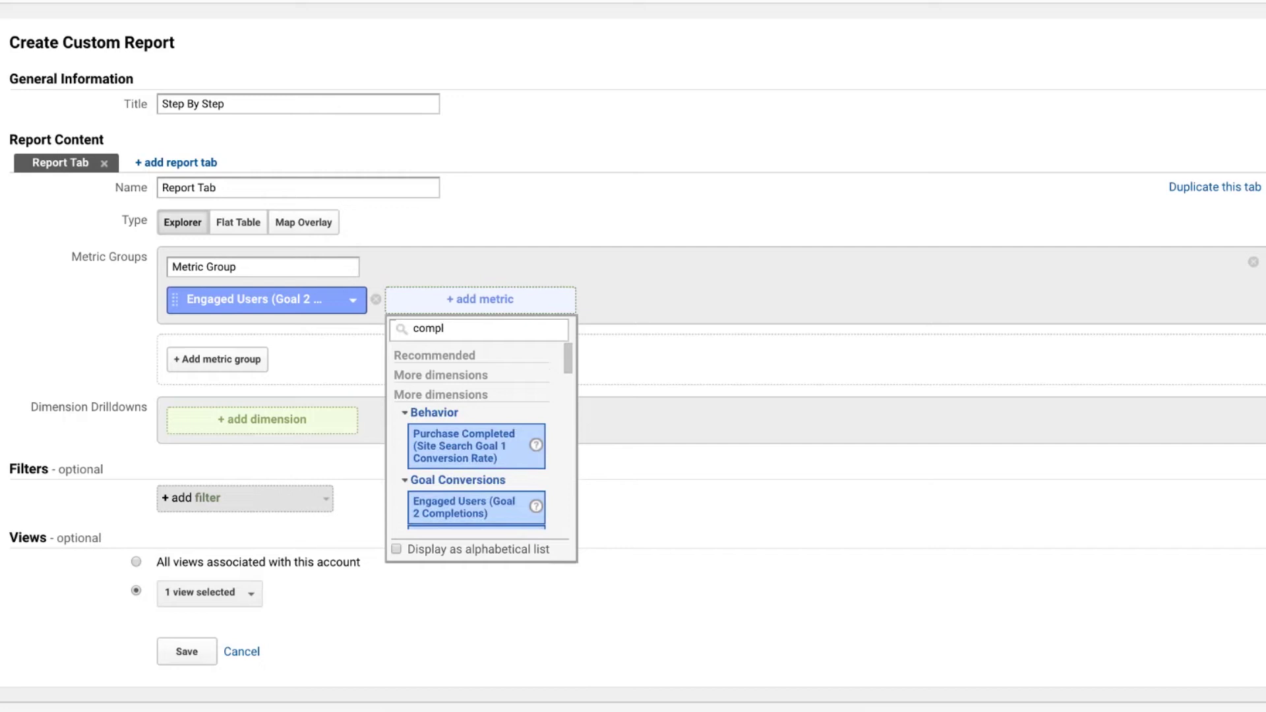
drag(570, 364, 568, 381)
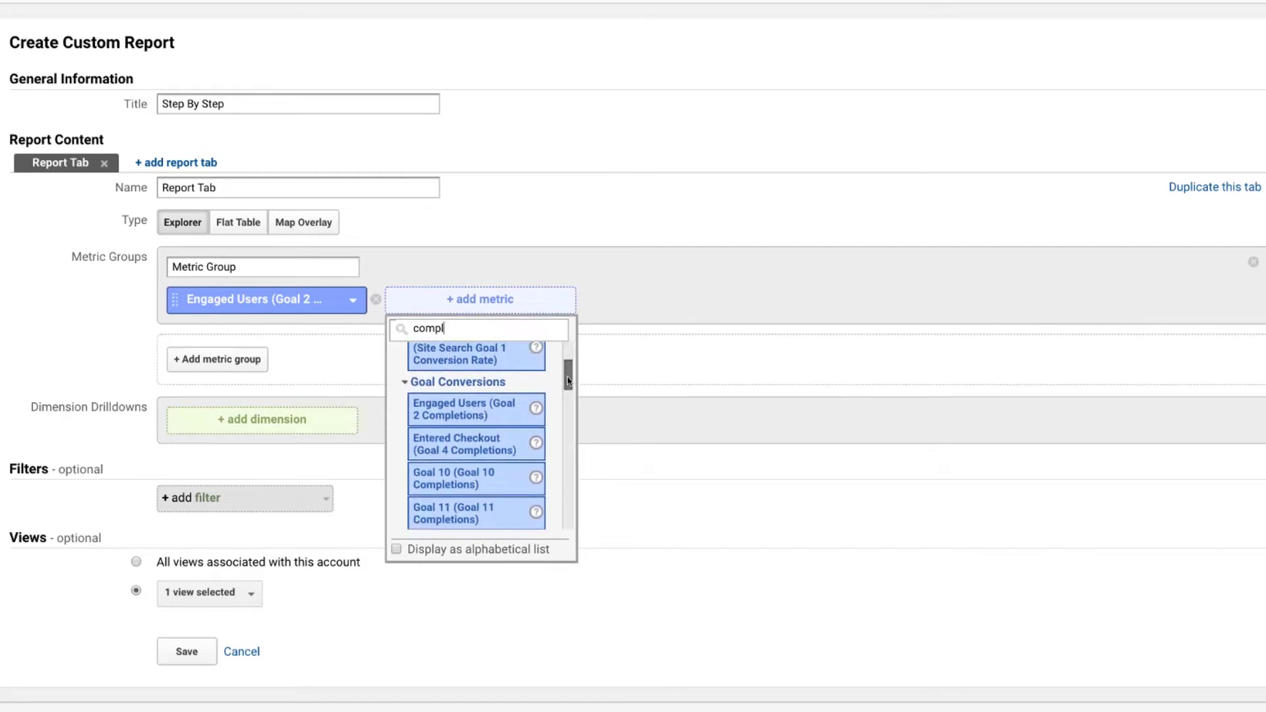
click(479, 443)
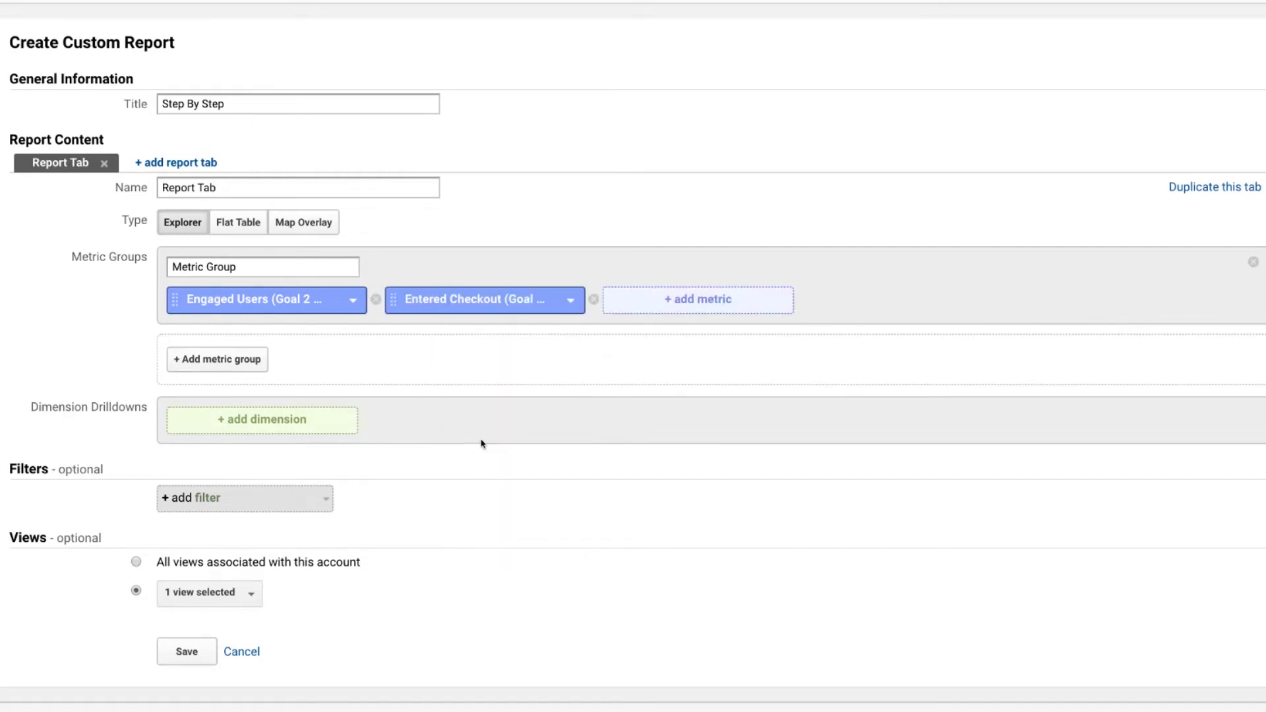
Add Purchase Completed (Goal 1 Completions) as the third metric.
click(663, 310)
text(pu)
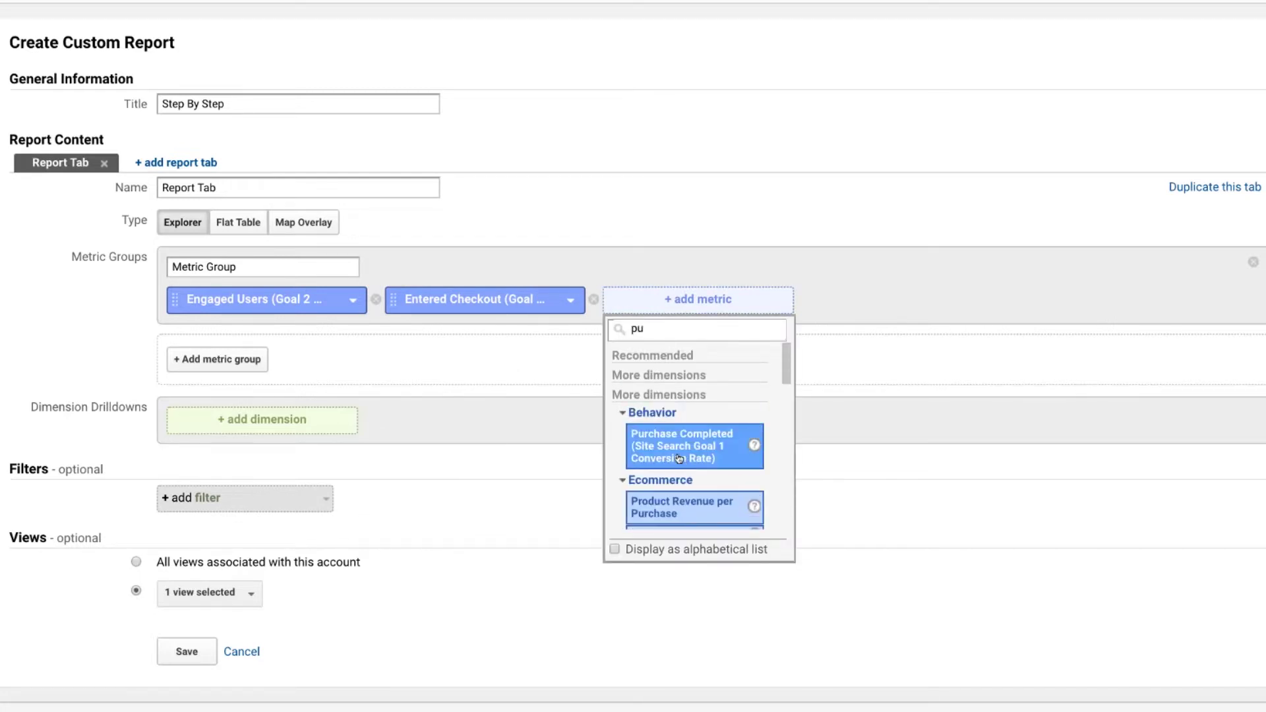
scroll(692, 446, down, 2)
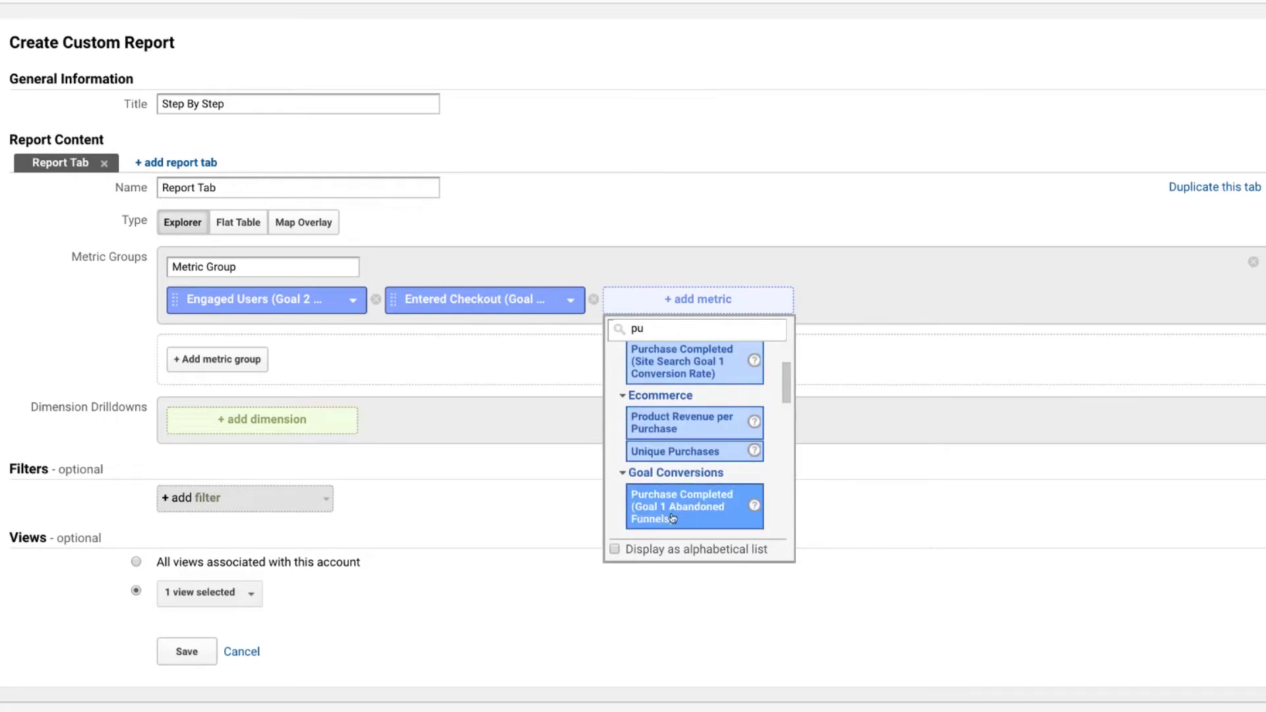
scroll(698, 475, down, 1)
scroll(699, 484, down, 2)
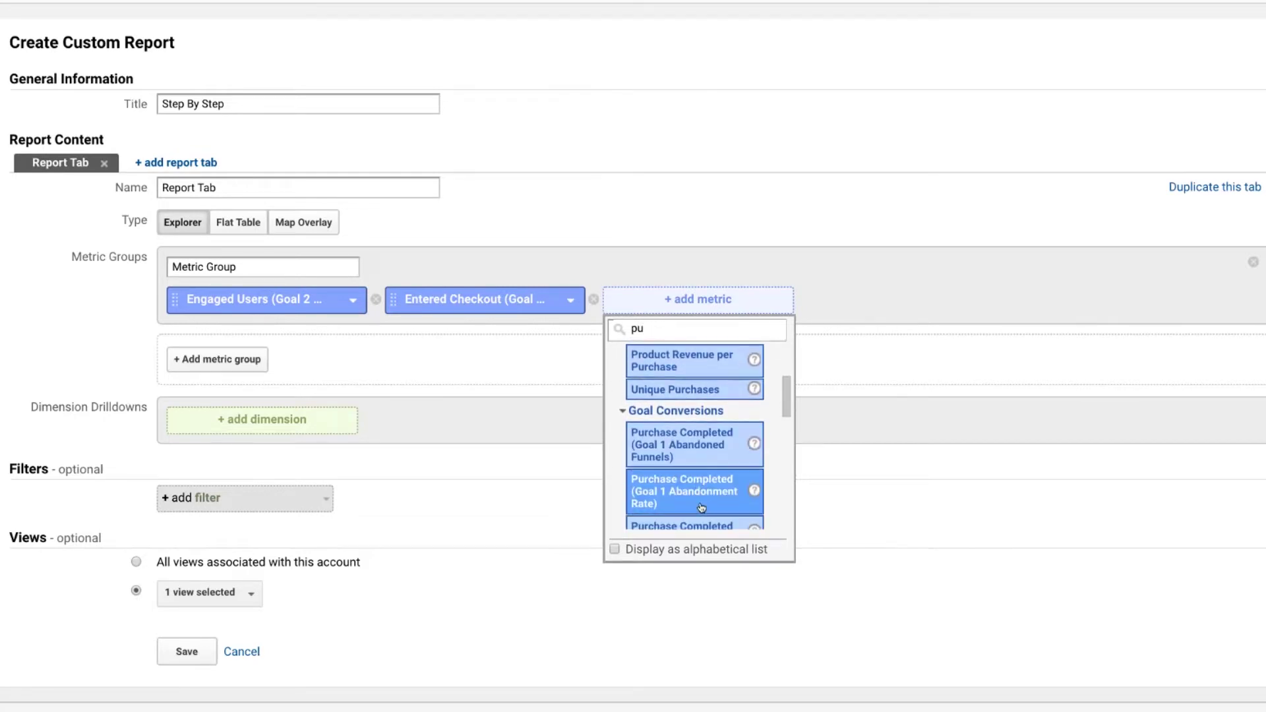
scroll(698, 480, down, 2)
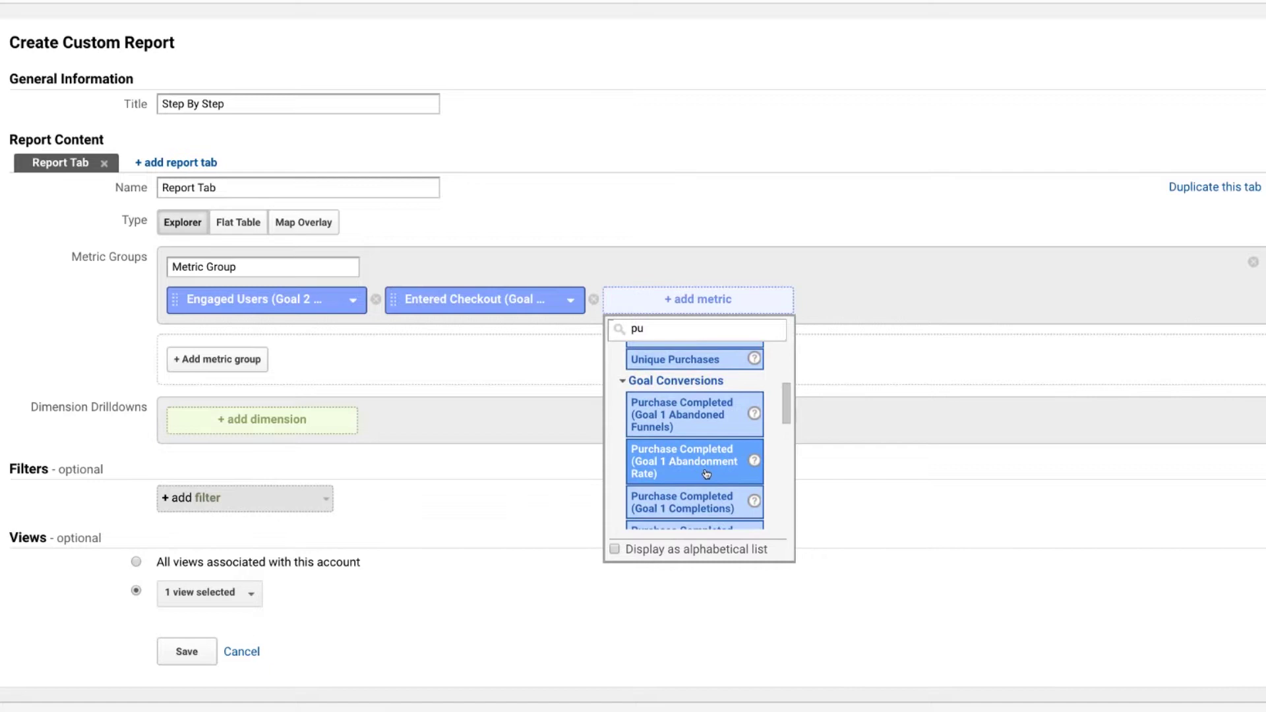
click(672, 506)
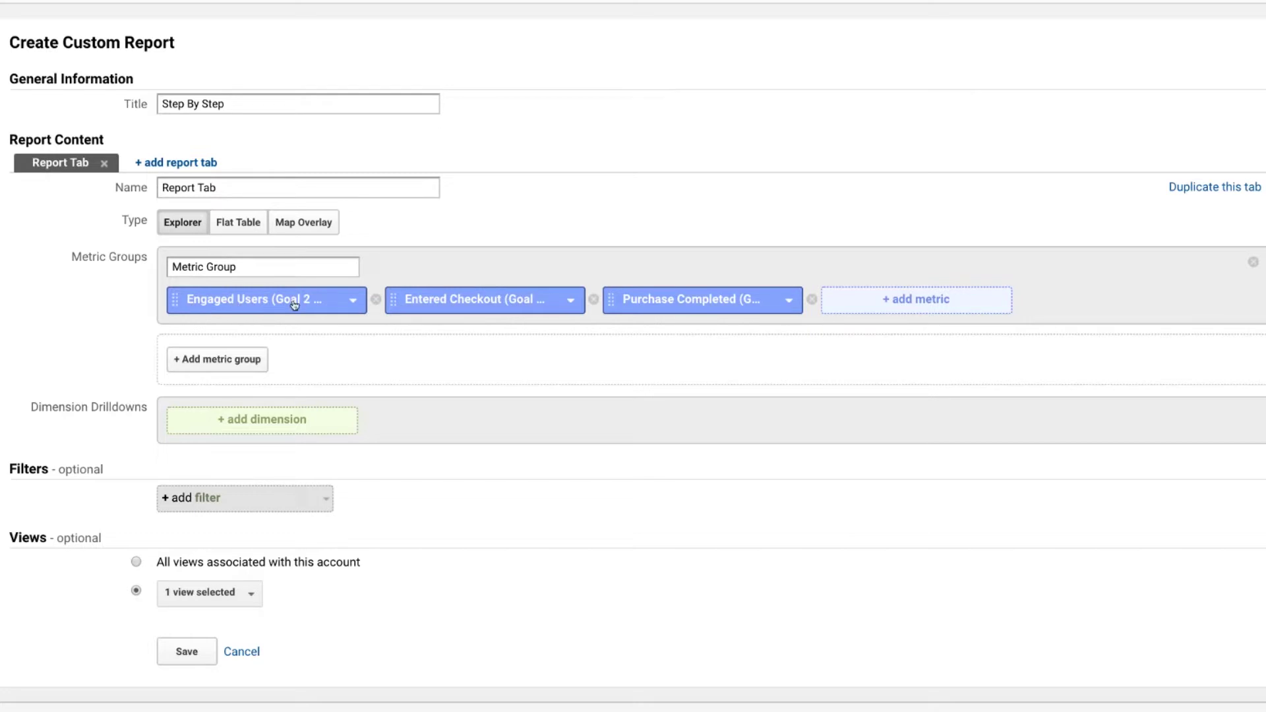
click(237, 430)
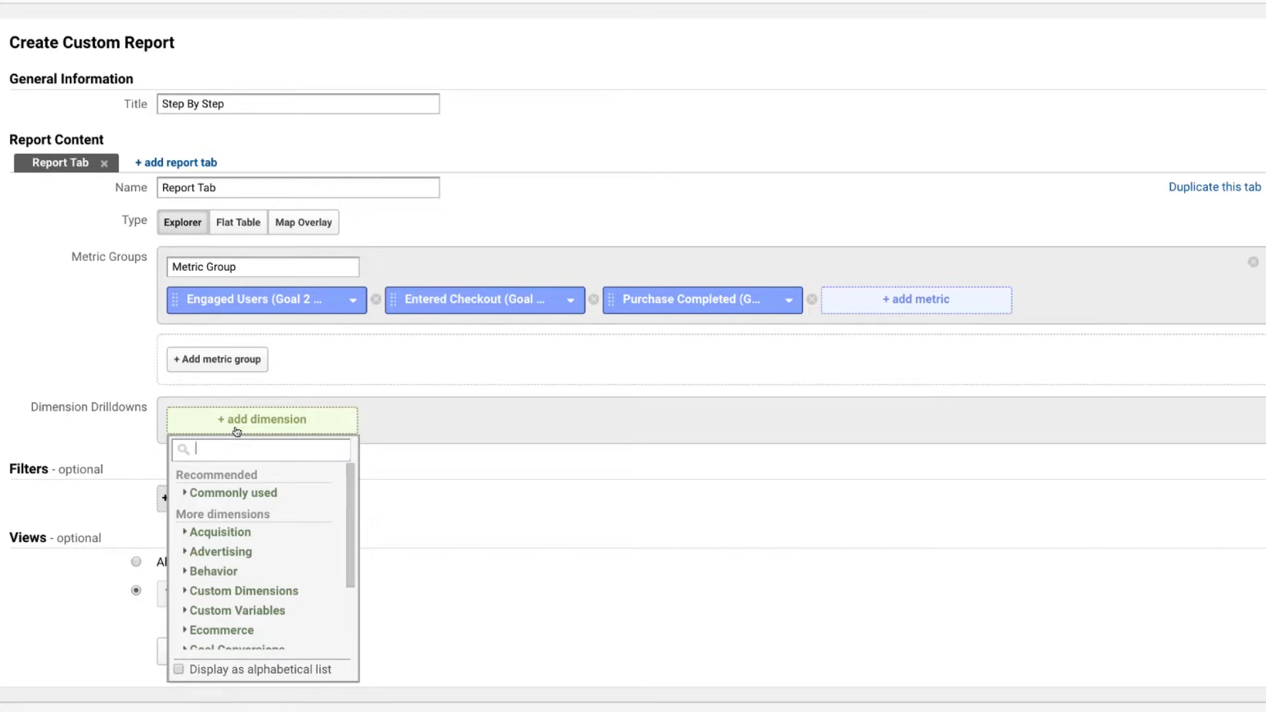
Add Source / Medium, Landing Page and Device Category drilldowns, moving Device Category first.
text(source)
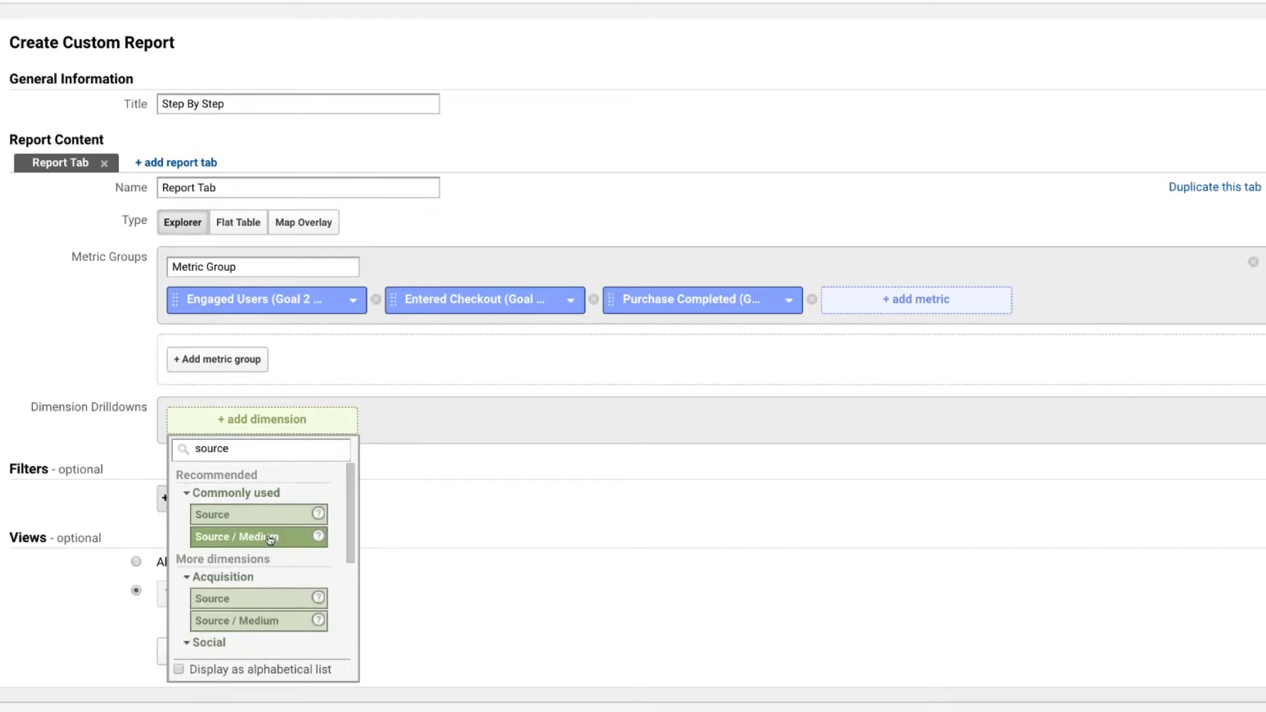
click(264, 537)
click(268, 460)
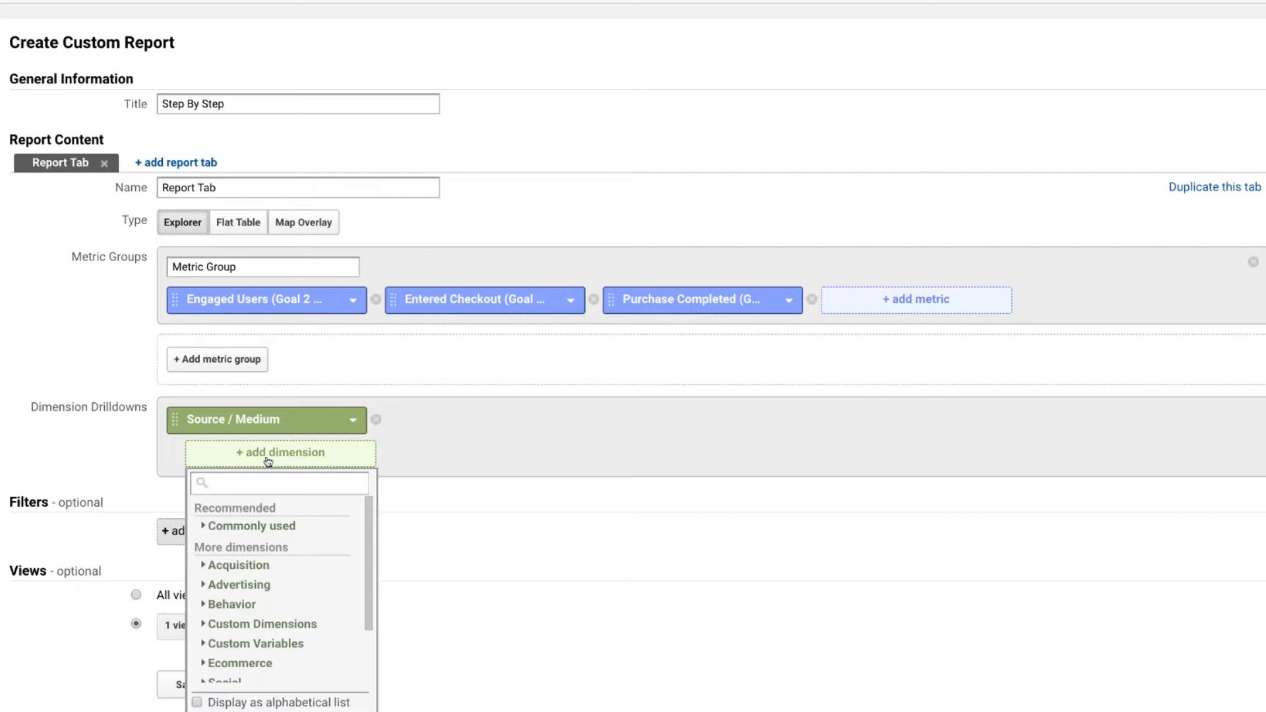
text(landing)
click(252, 545)
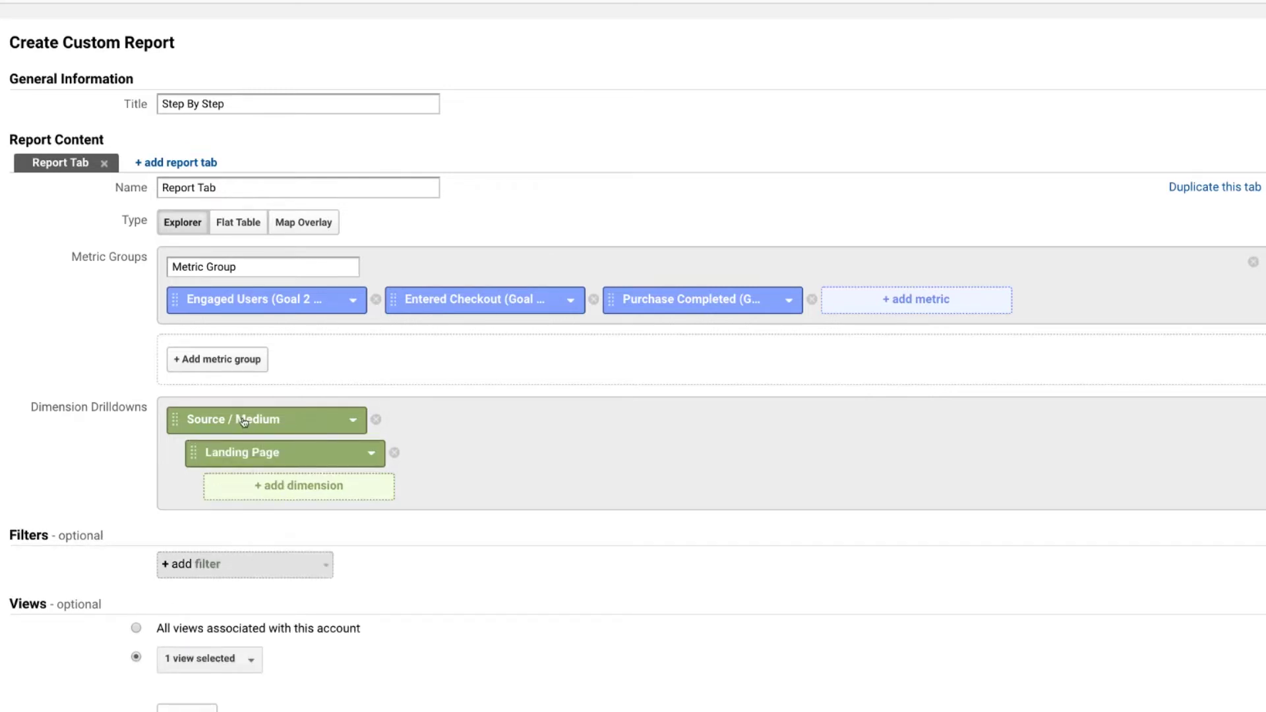
click(270, 492)
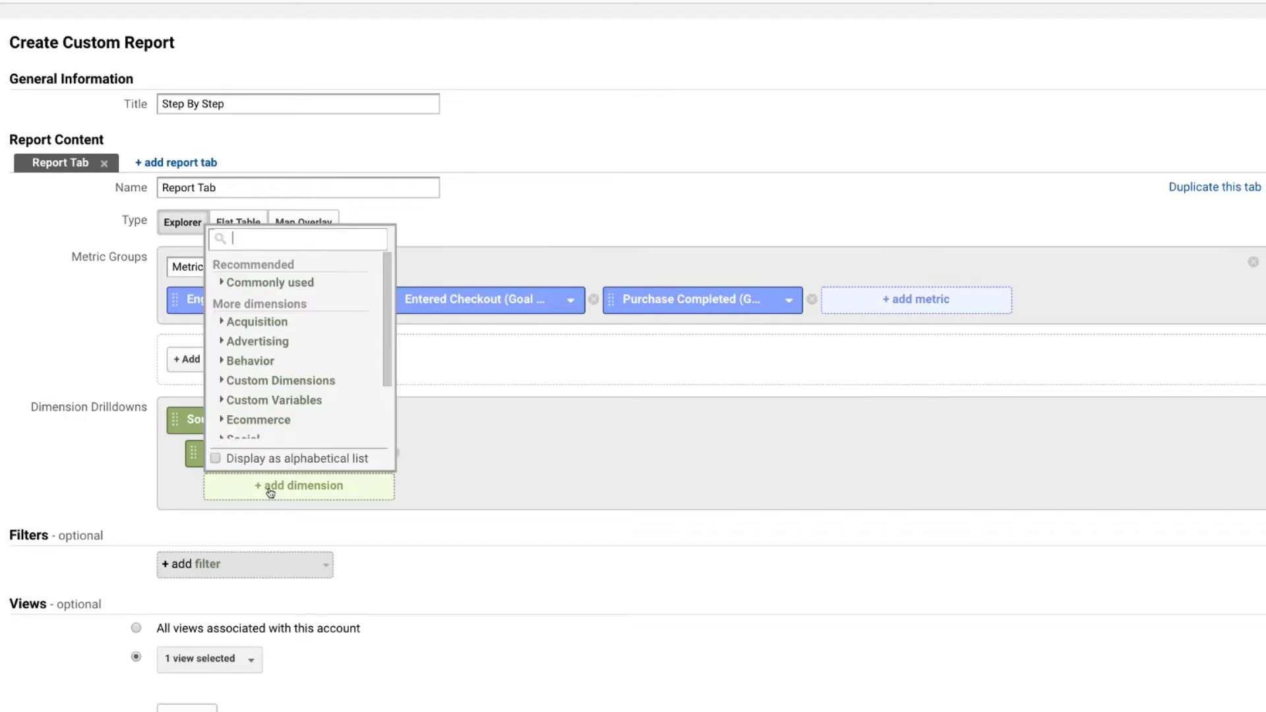
text(devi)
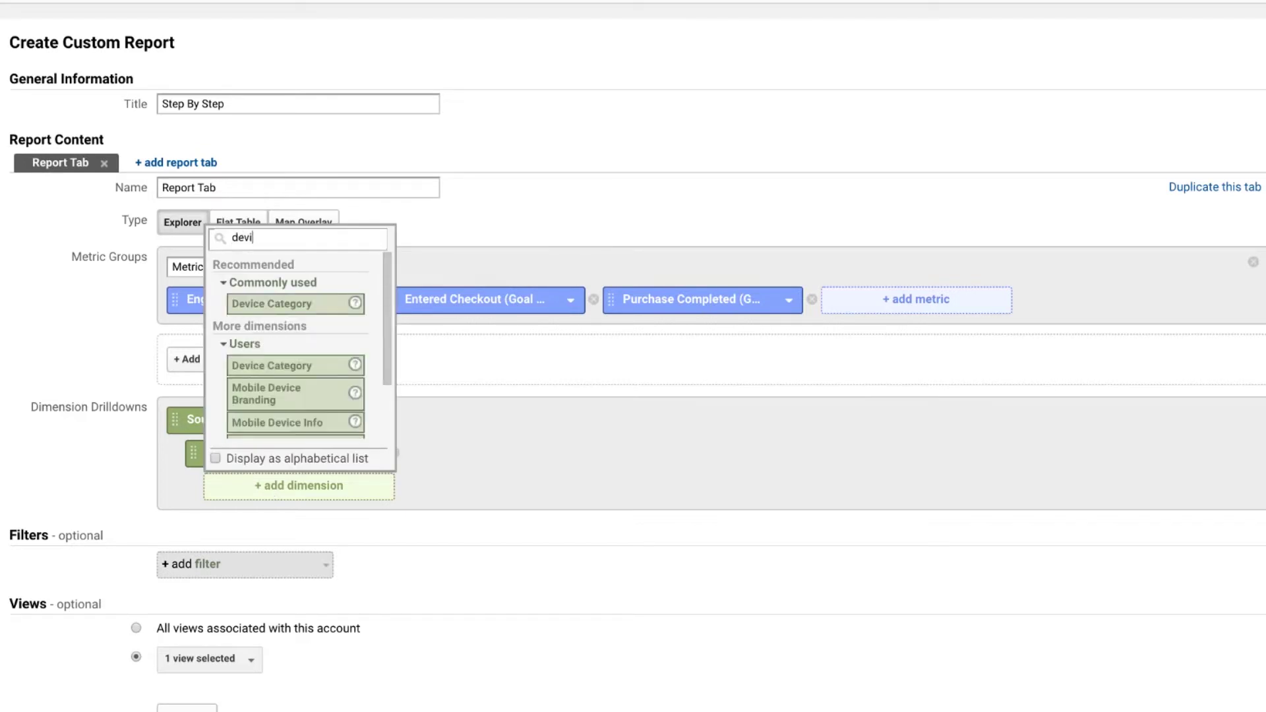
click(256, 306)
drag(210, 487, 210, 421)
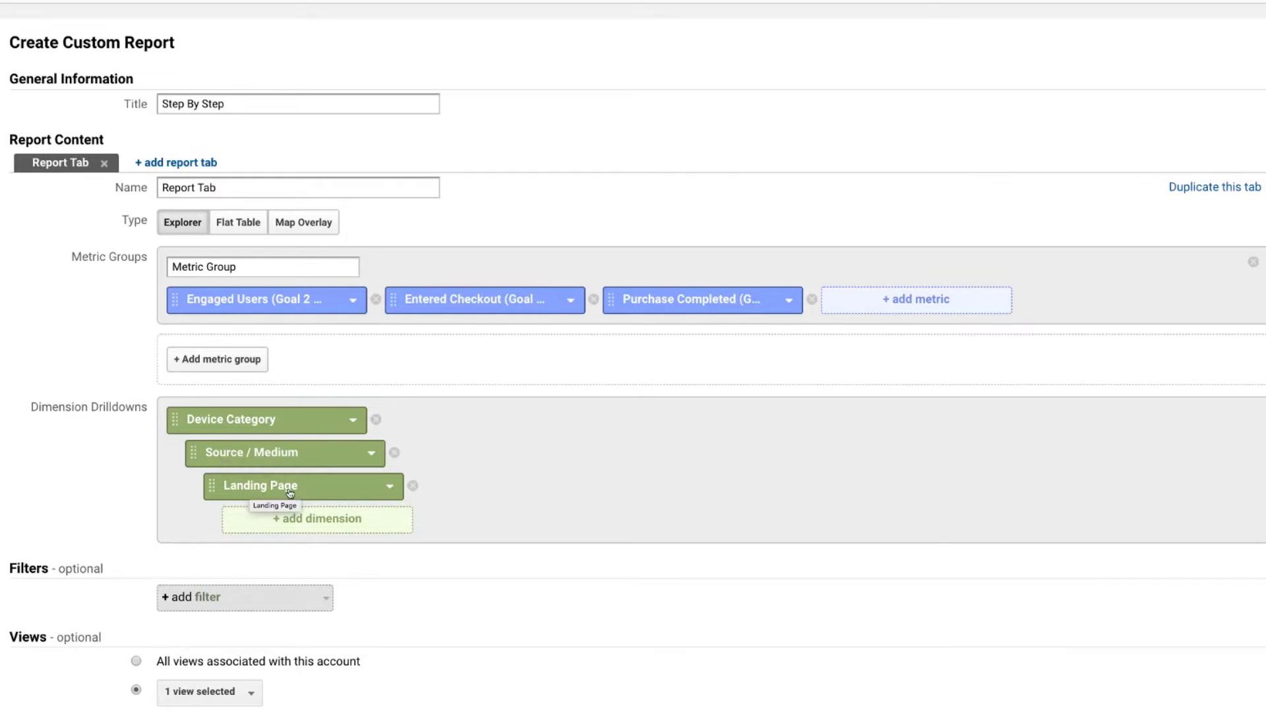
scroll(294, 501, down, 2)
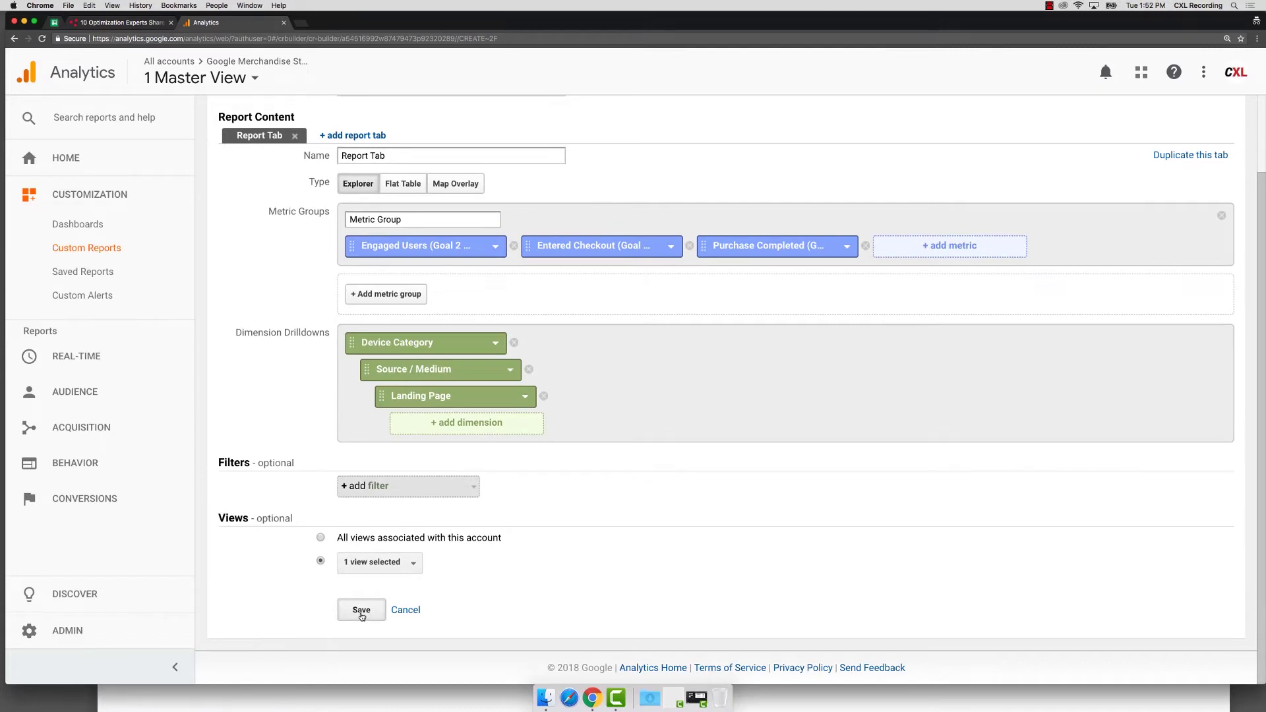
Save the report to view goal completions for desktop, mobile and tablet.
click(361, 612)
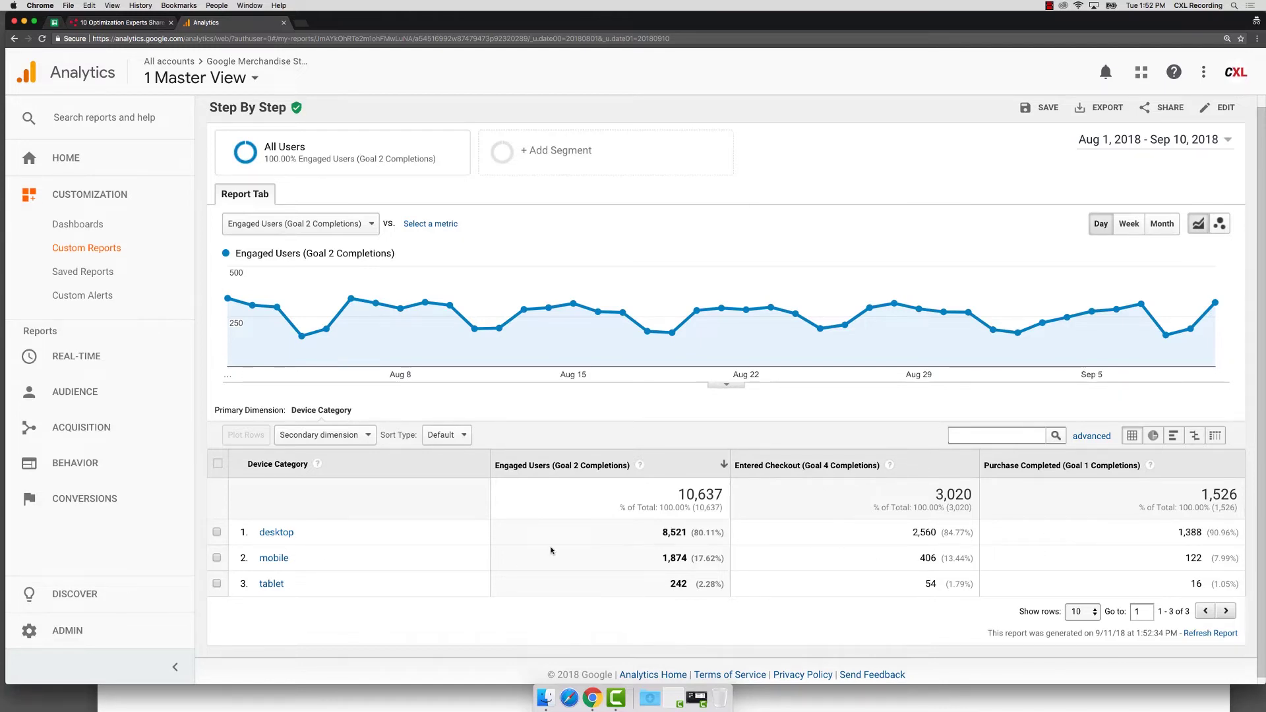
Drill into desktop traffic, then into mall.googleplex.com / referral to list its landing pages.
click(270, 536)
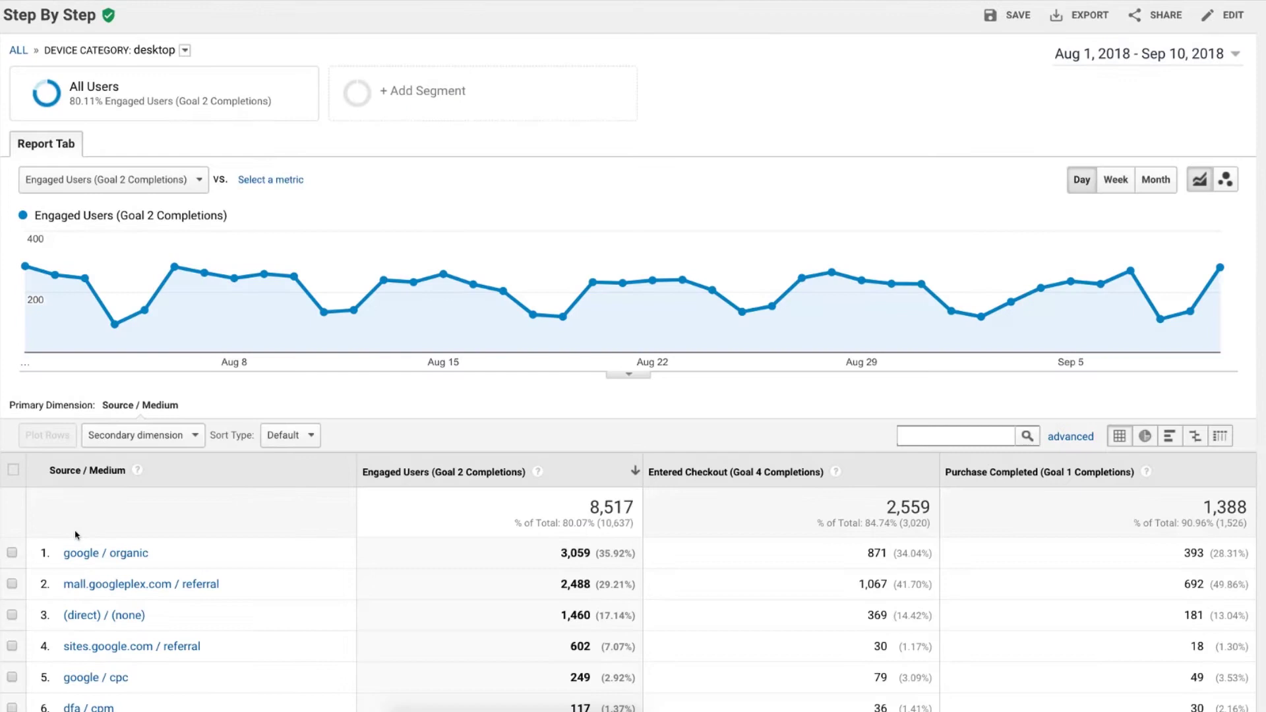
scroll(416, 460, down, 3)
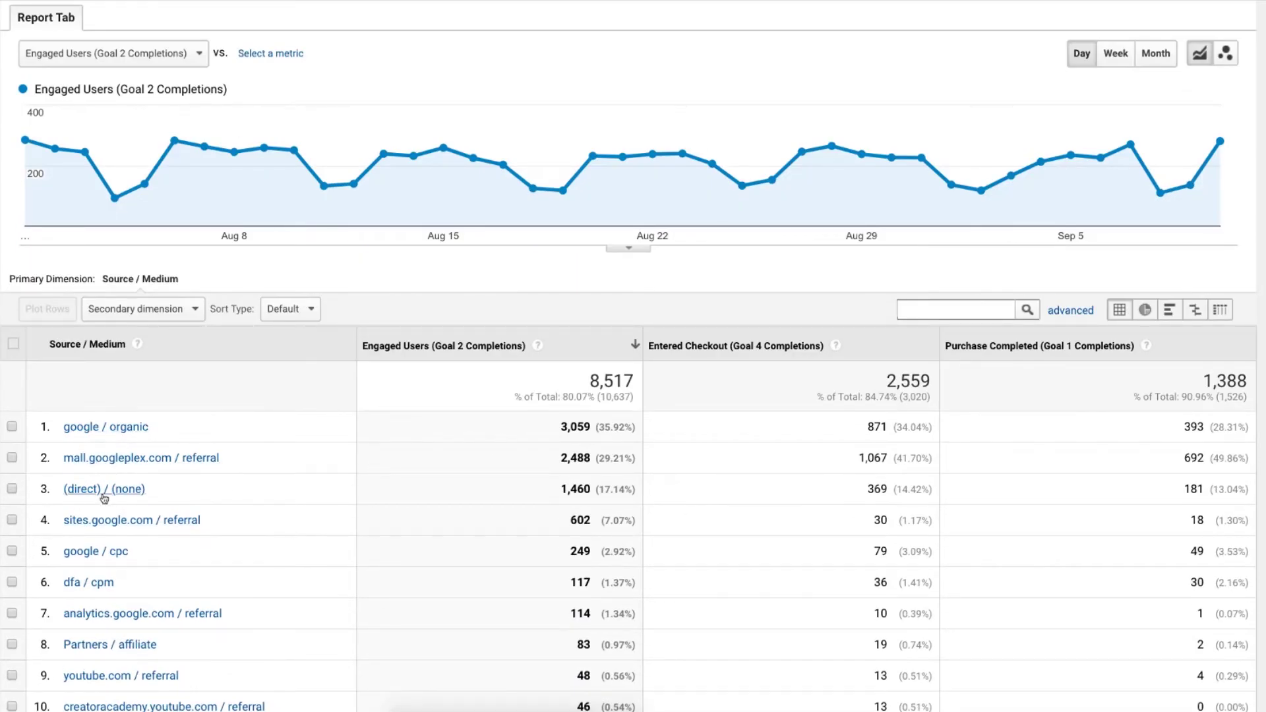
scroll(104, 491, down, 1)
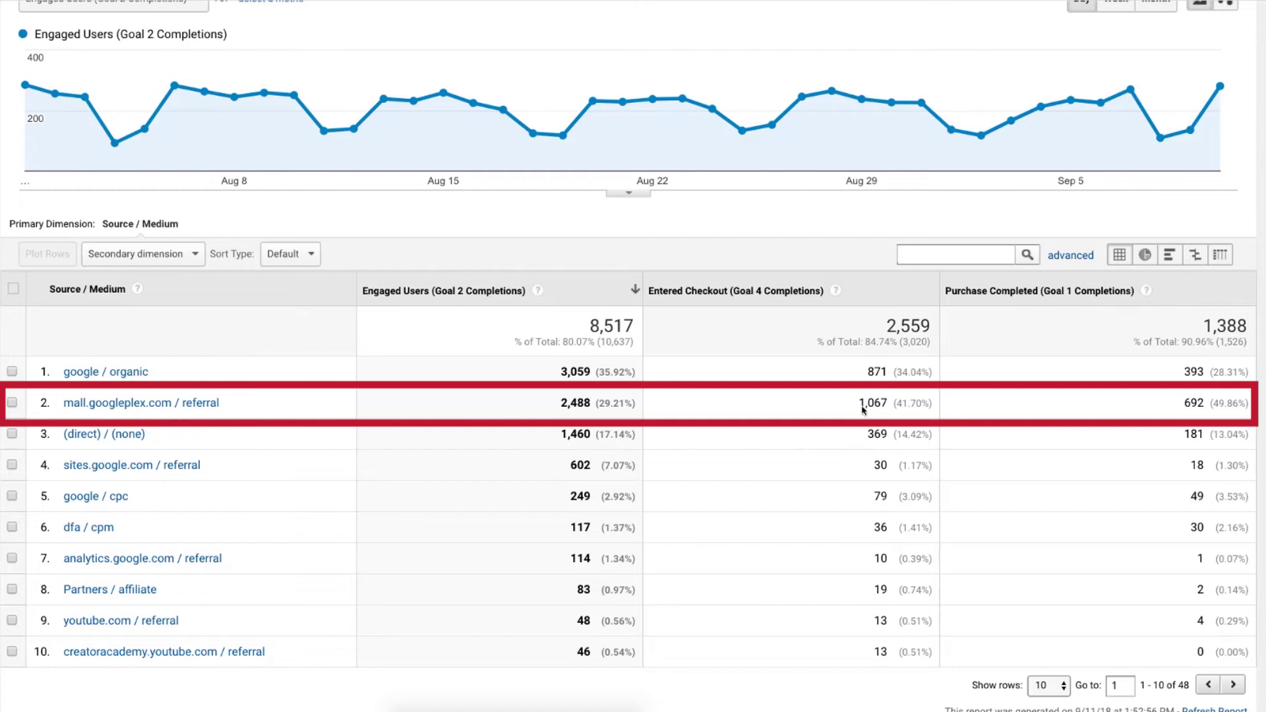
drag(849, 403, 1205, 403)
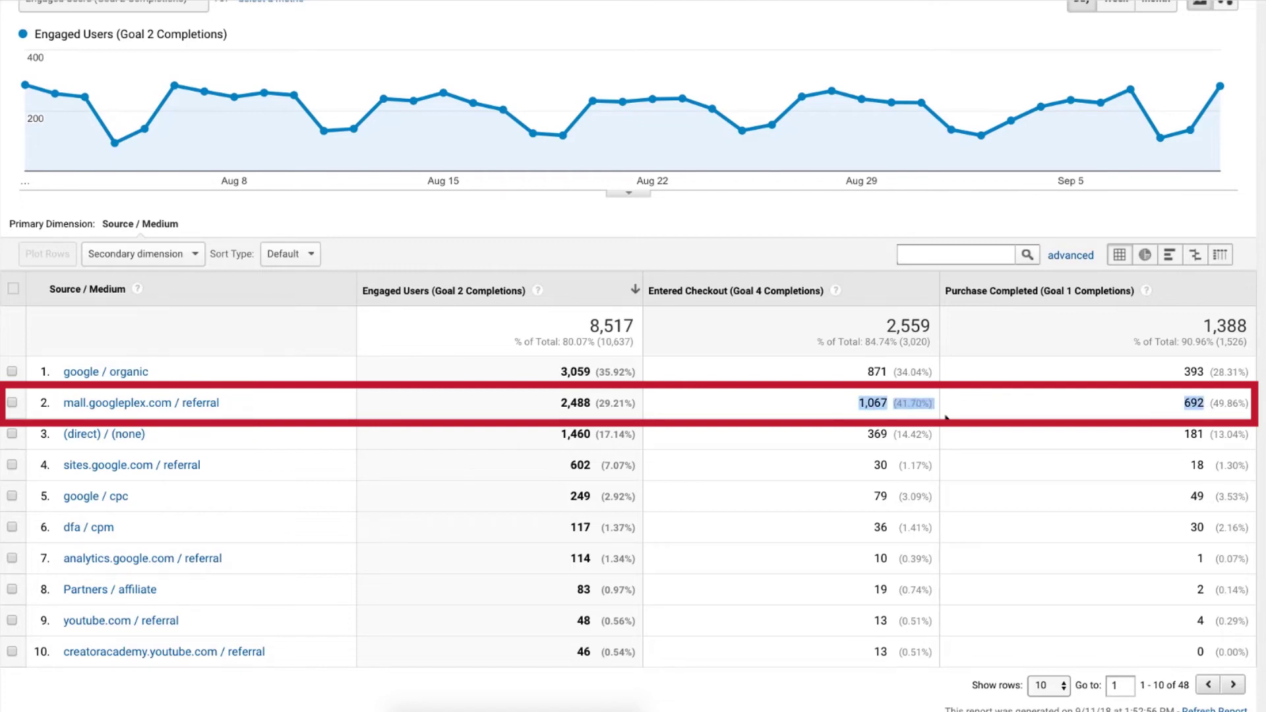
click(128, 405)
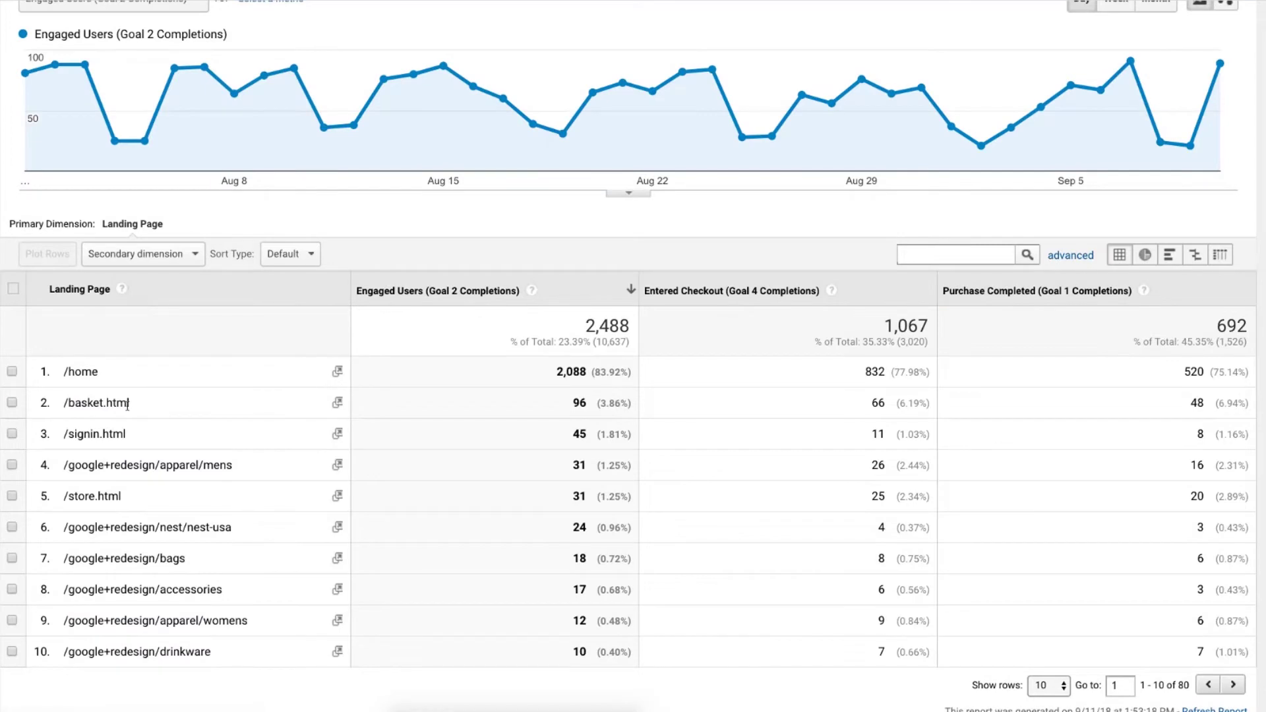
Highlight the /home landing page figures: 2,088 engaged users, 832 checkouts, 520 purchases.
scroll(127, 404, down, 1)
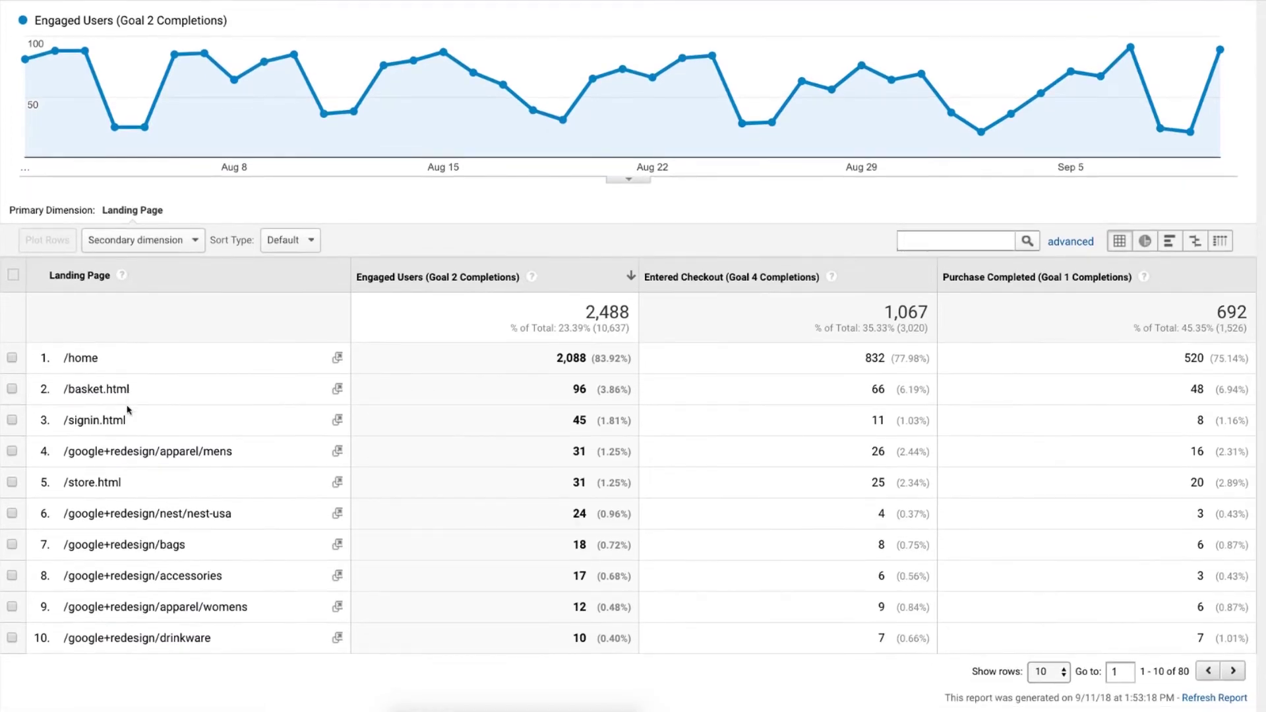
scroll(128, 410, down, 1)
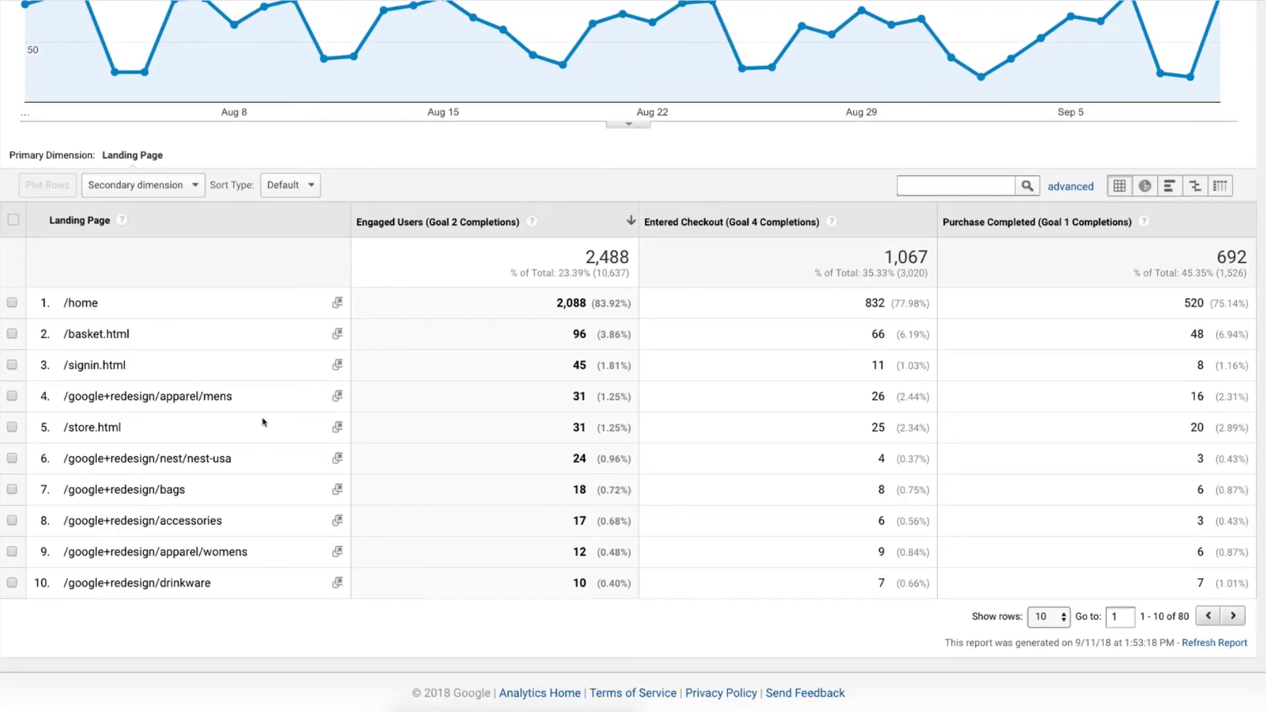
drag(65, 304, 103, 307)
click(558, 305)
drag(558, 305, 868, 304)
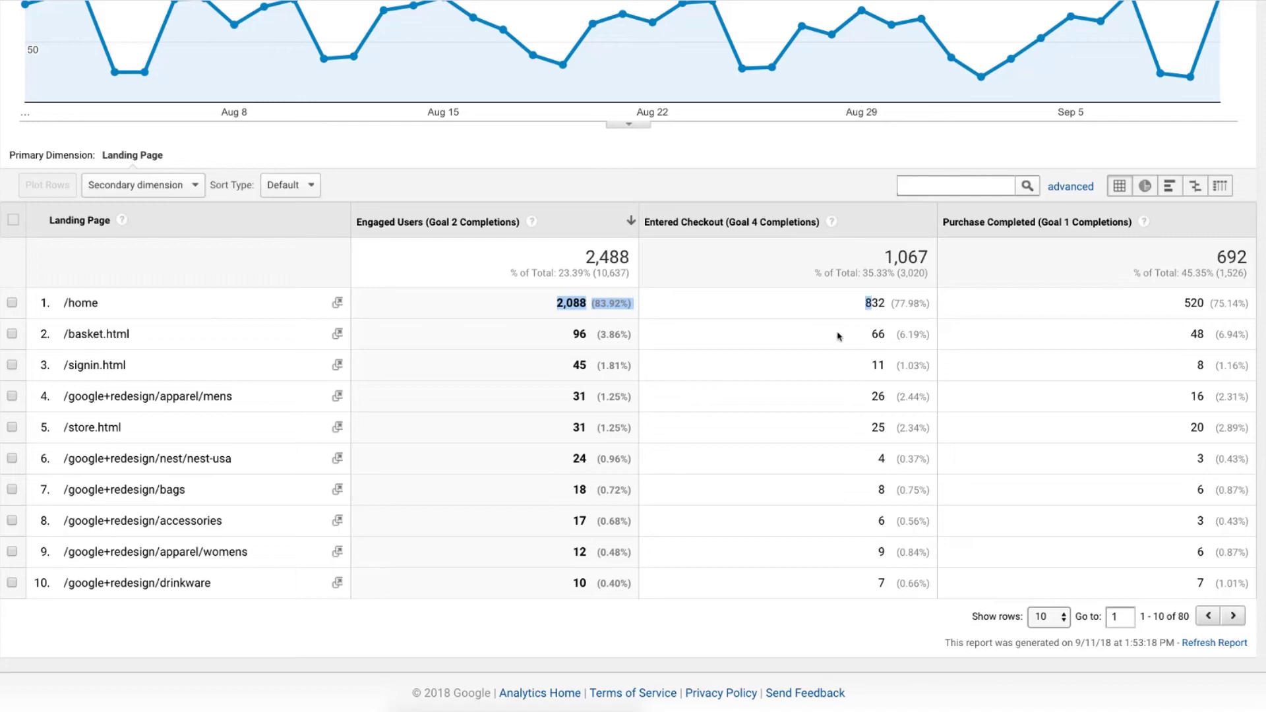
double_click(878, 303)
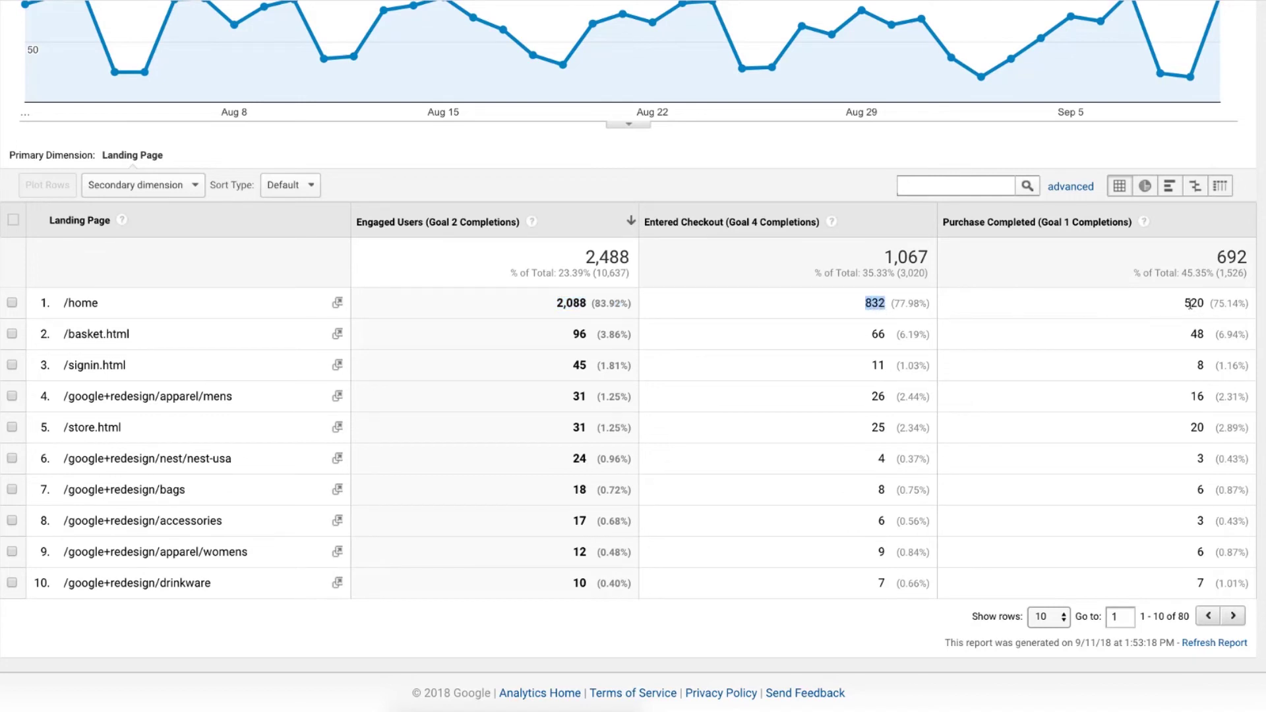
drag(1187, 302, 1204, 303)
scroll(472, 478, up, 3)
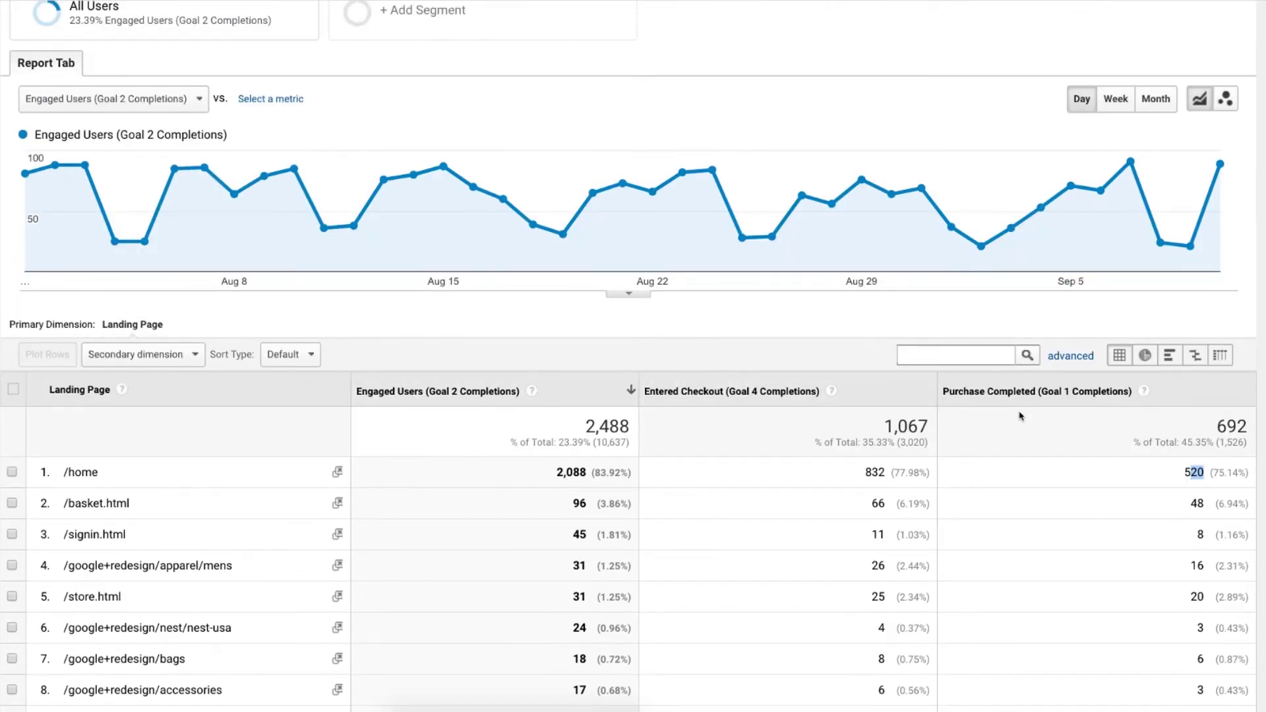
scroll(290, 494, down, 1)
scroll(257, 456, down, 1)
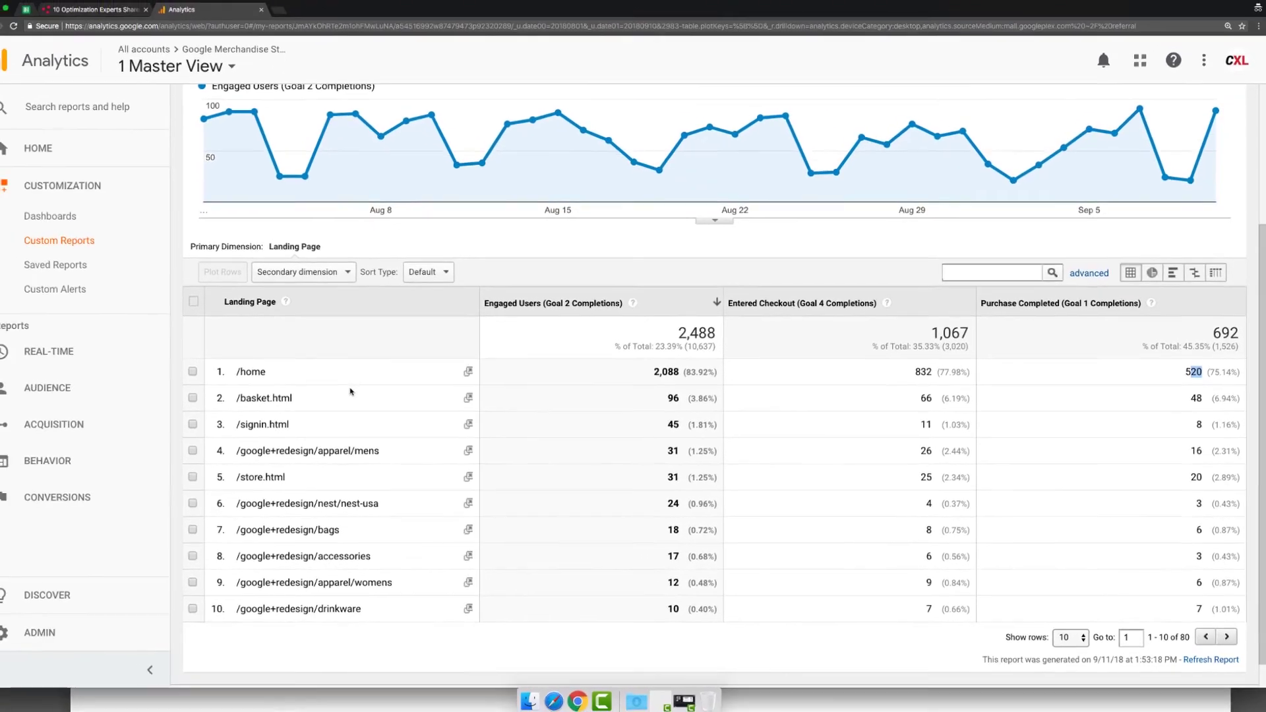
scroll(275, 384, up, 3)
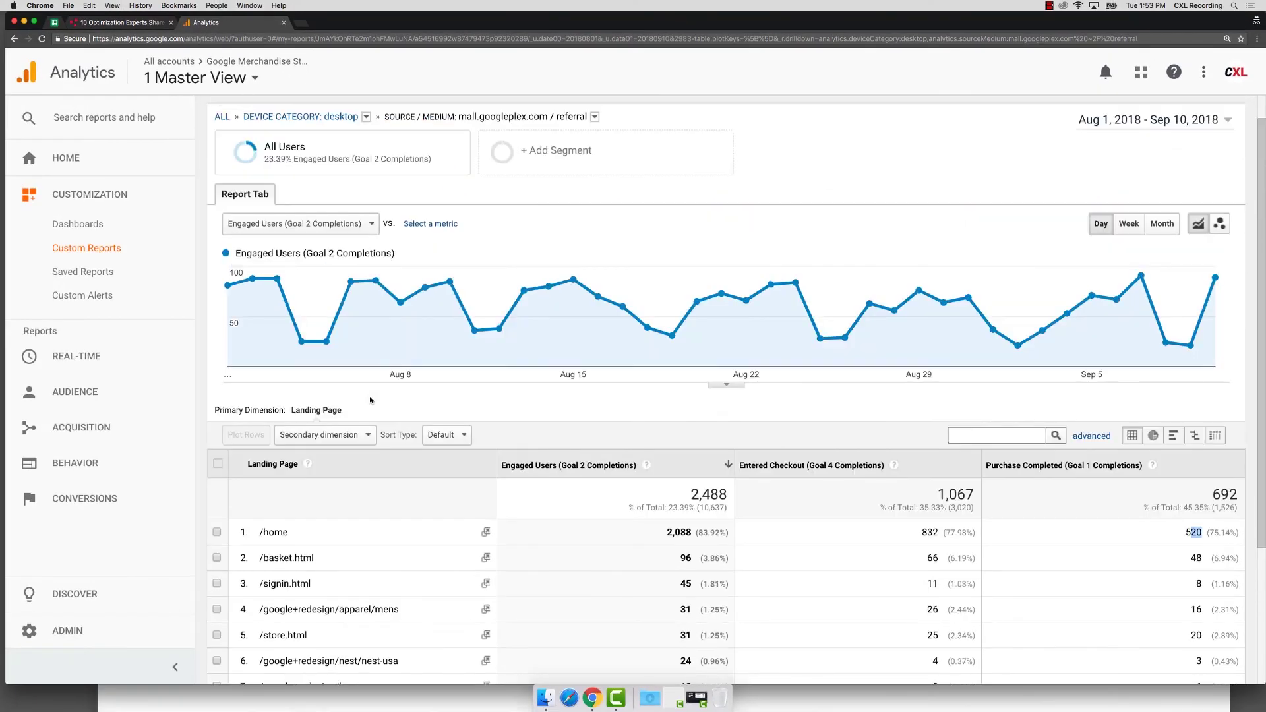